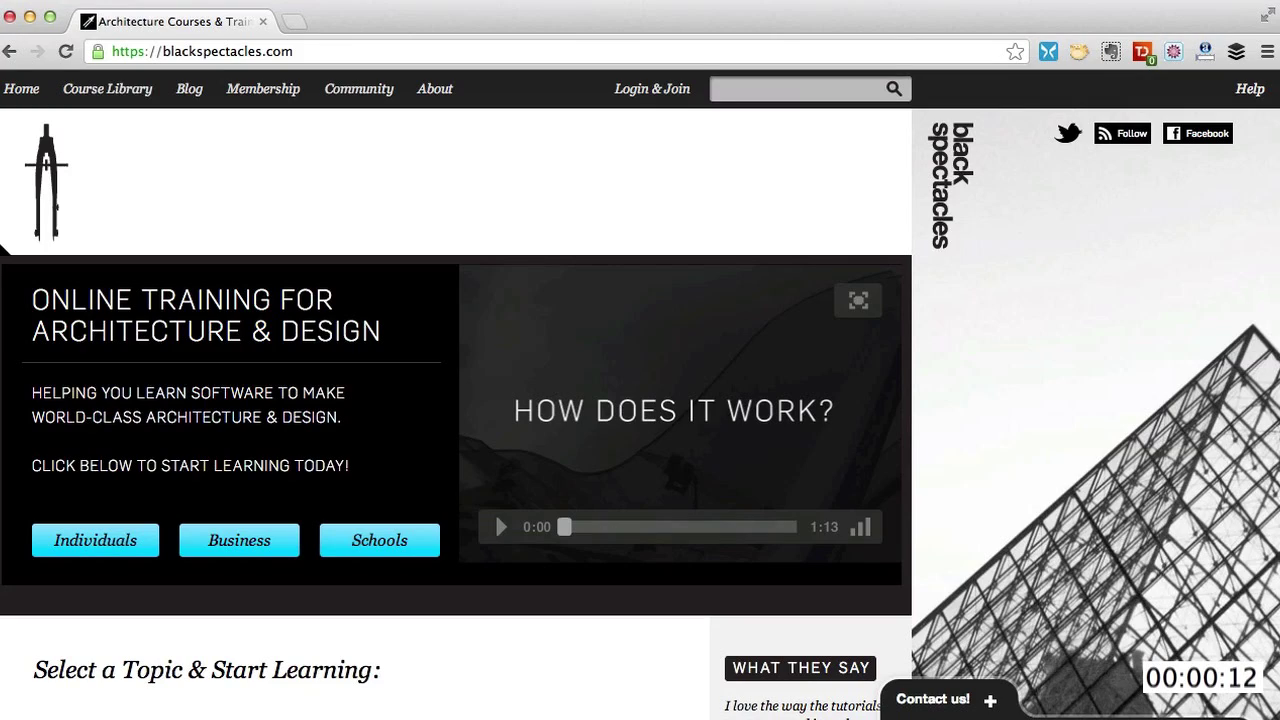
# Step: Open the site's Photoshop tutorials topic and its course Rendering Production Pt 3: Post Production in After Effects & Photoshop
pyautogui.scroll(-5, 440, 540)
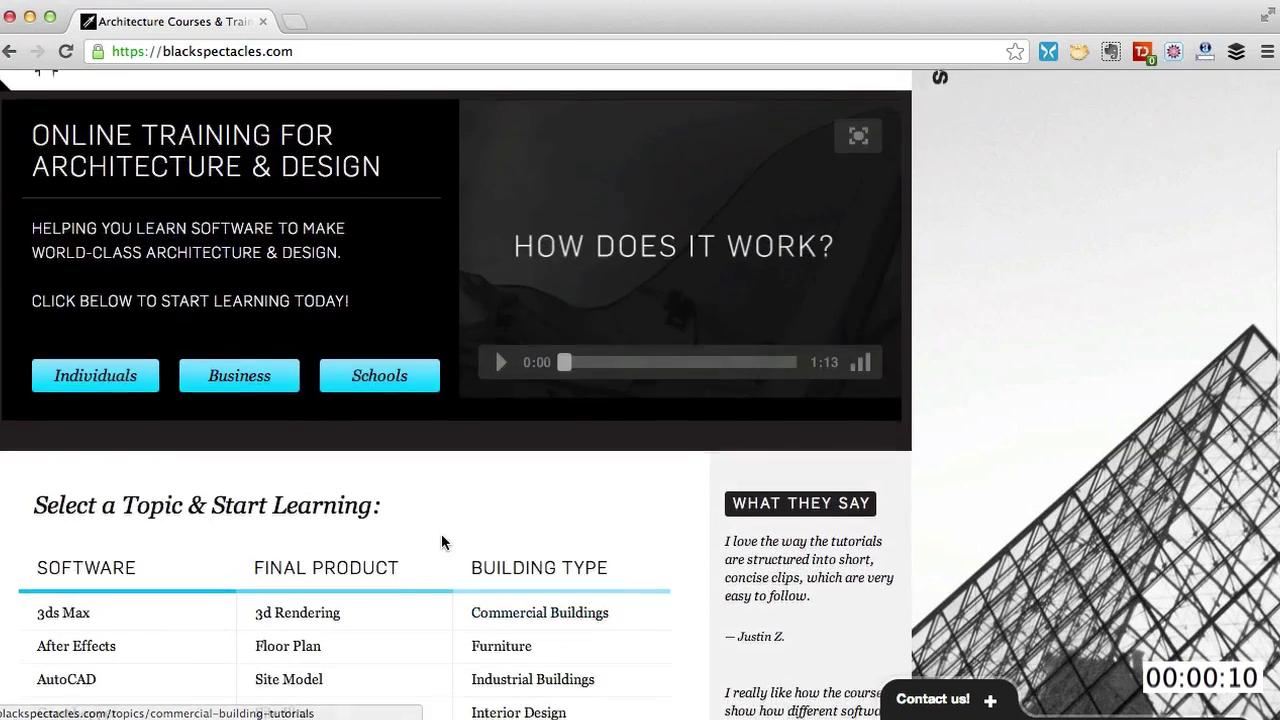
pyautogui.scroll(-3, 330, 533)
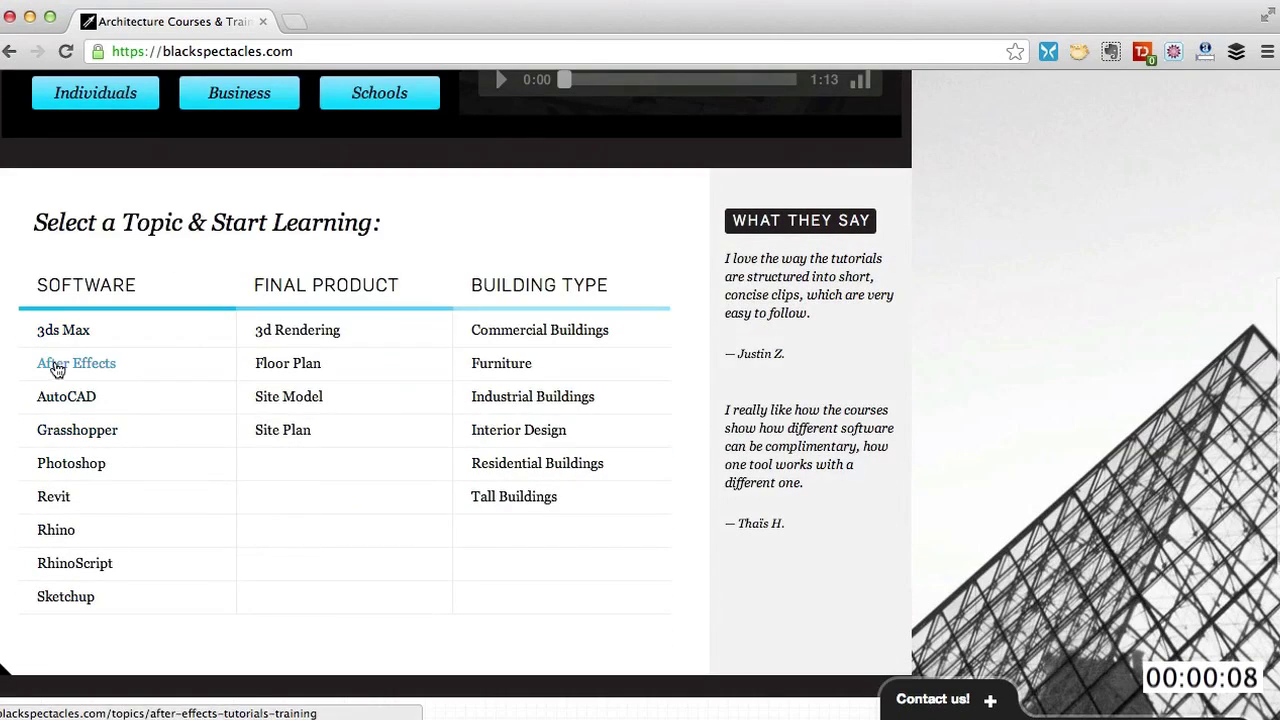
pyautogui.click(80, 463)
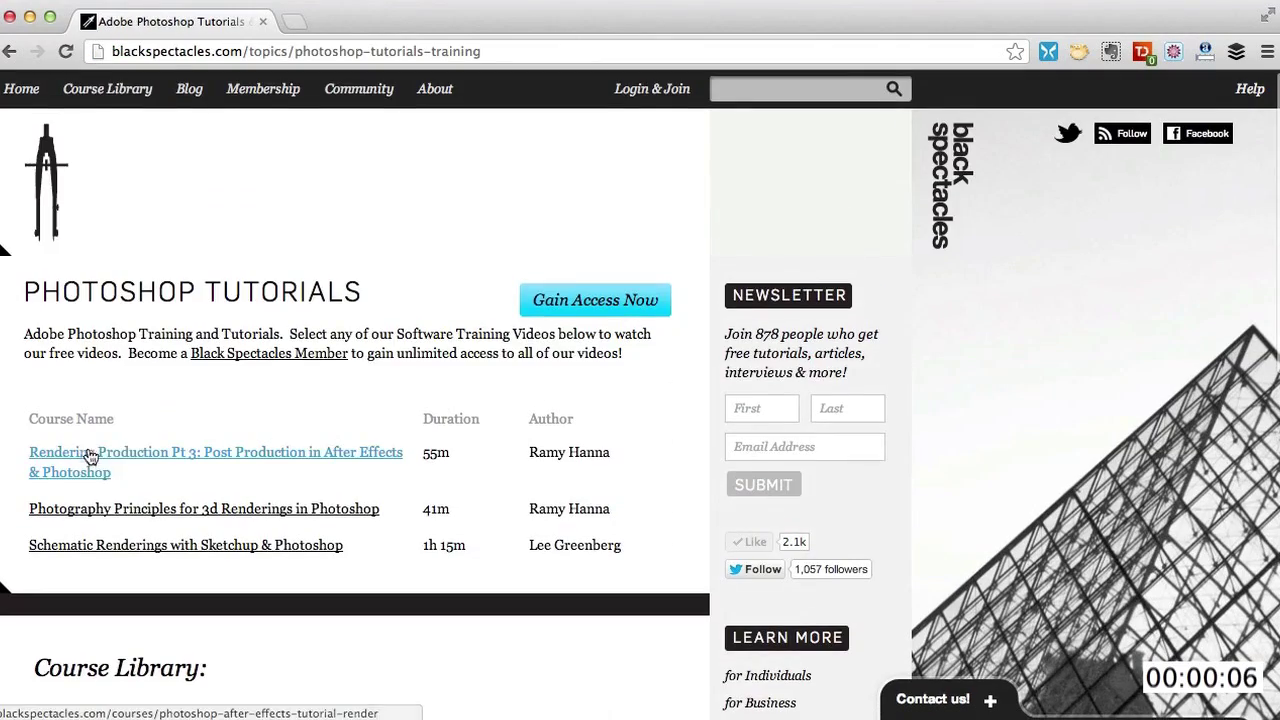
pyautogui.click(90, 456)
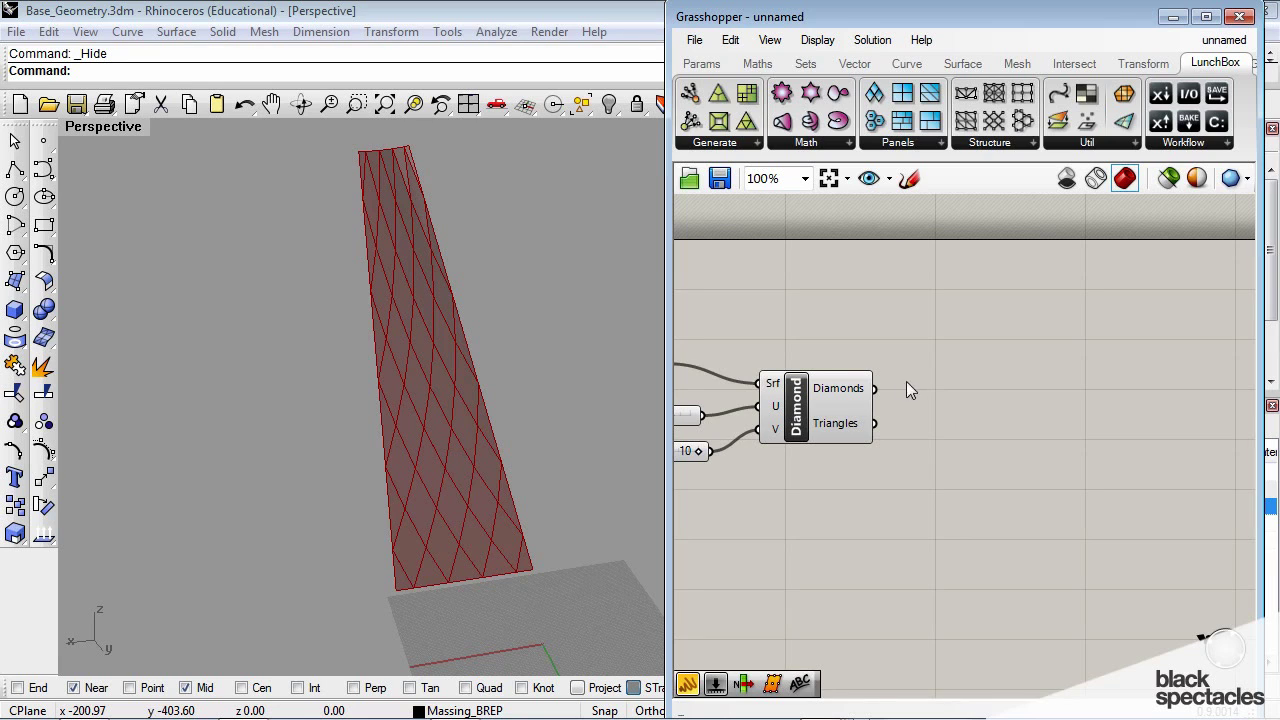
# Step: Add a Control Points component and feed the Diamonds output of the diamond panel component into its C input
pyautogui.moveTo(845, 390)
pyautogui.doubleClick(968, 373)
pyautogui.write('contro')
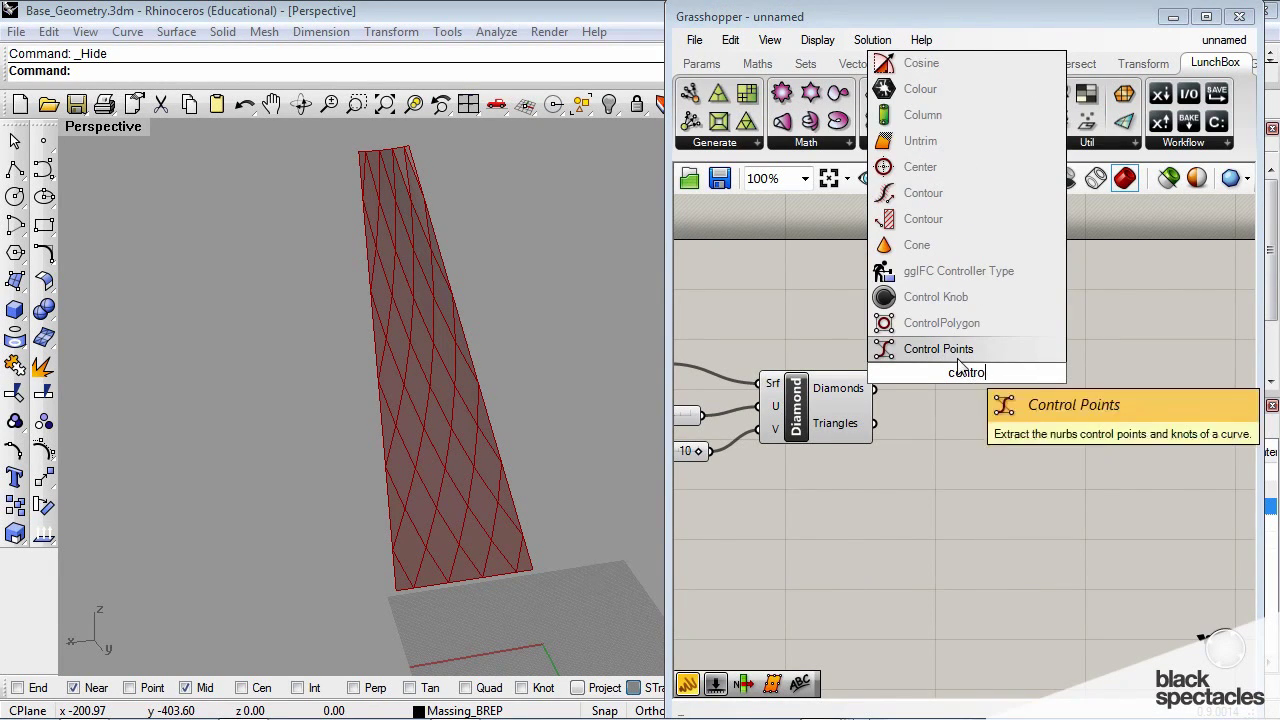
pyautogui.click(958, 350)
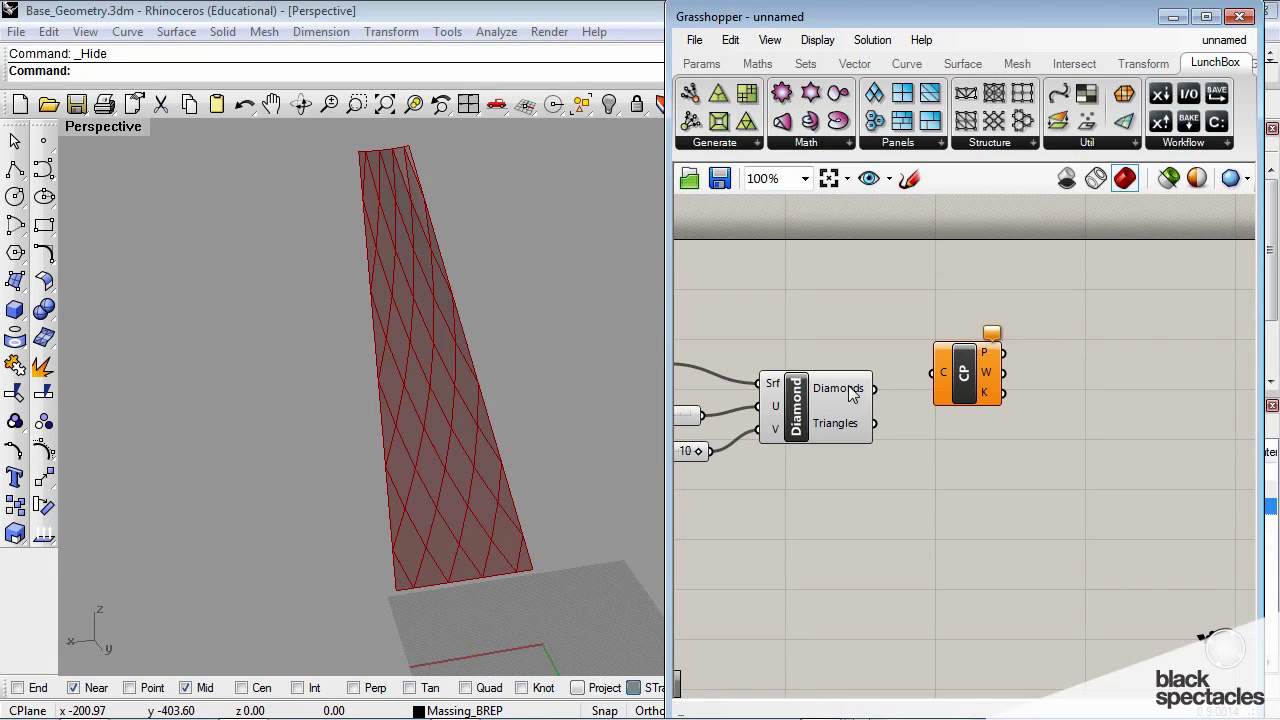
pyautogui.moveTo(874, 389); pyautogui.dragTo(932, 375)
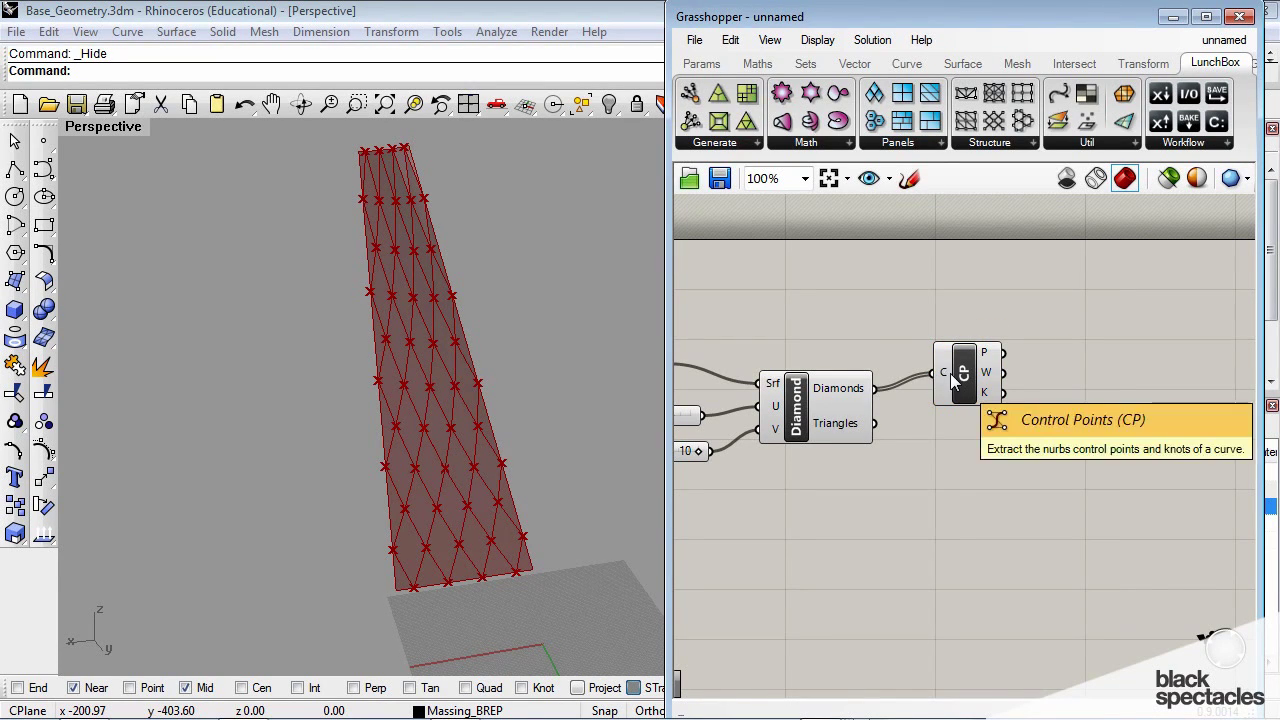
# Step: Add a Panel, connect the Control Points component's P output to it, and enlarge it to show complete point lists
pyautogui.scroll(1, 1090, 374)
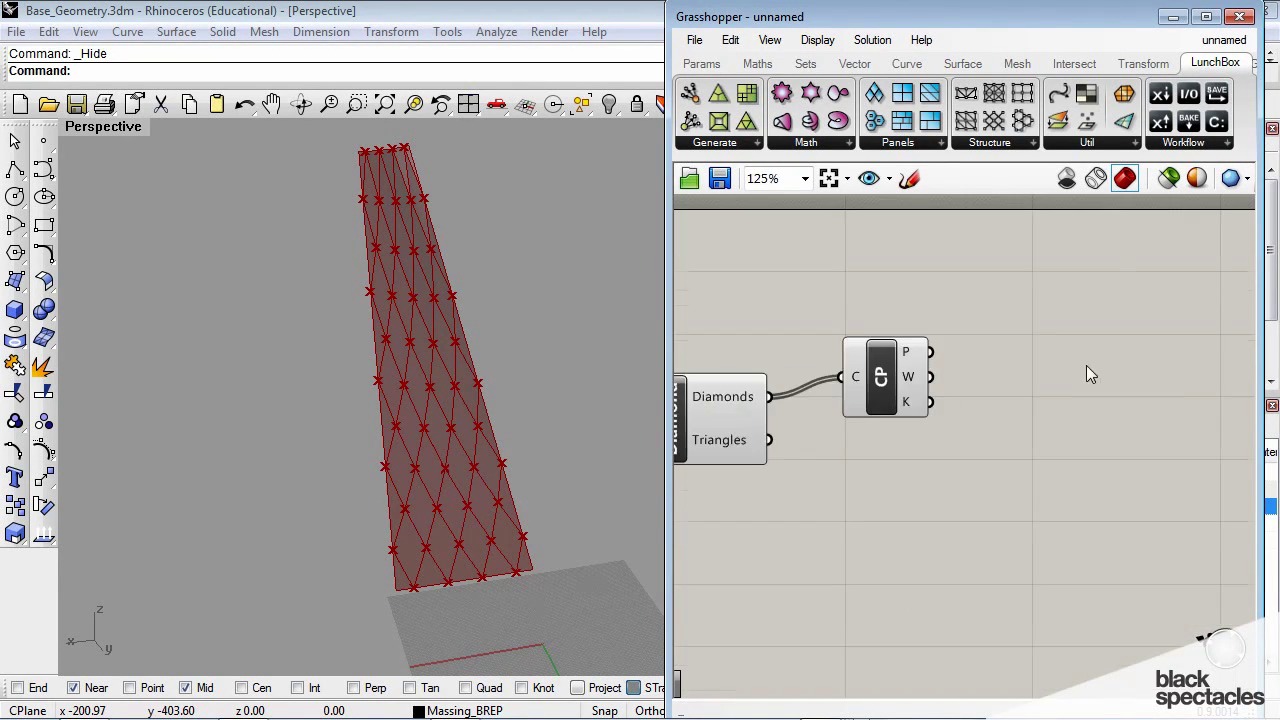
pyautogui.doubleClick(983, 347)
pyautogui.write('panel')
pyautogui.press('Return')
pyautogui.moveTo(990, 344); pyautogui.dragTo(1138, 335)
pyautogui.moveTo(930, 351); pyautogui.dragTo(1008, 345)
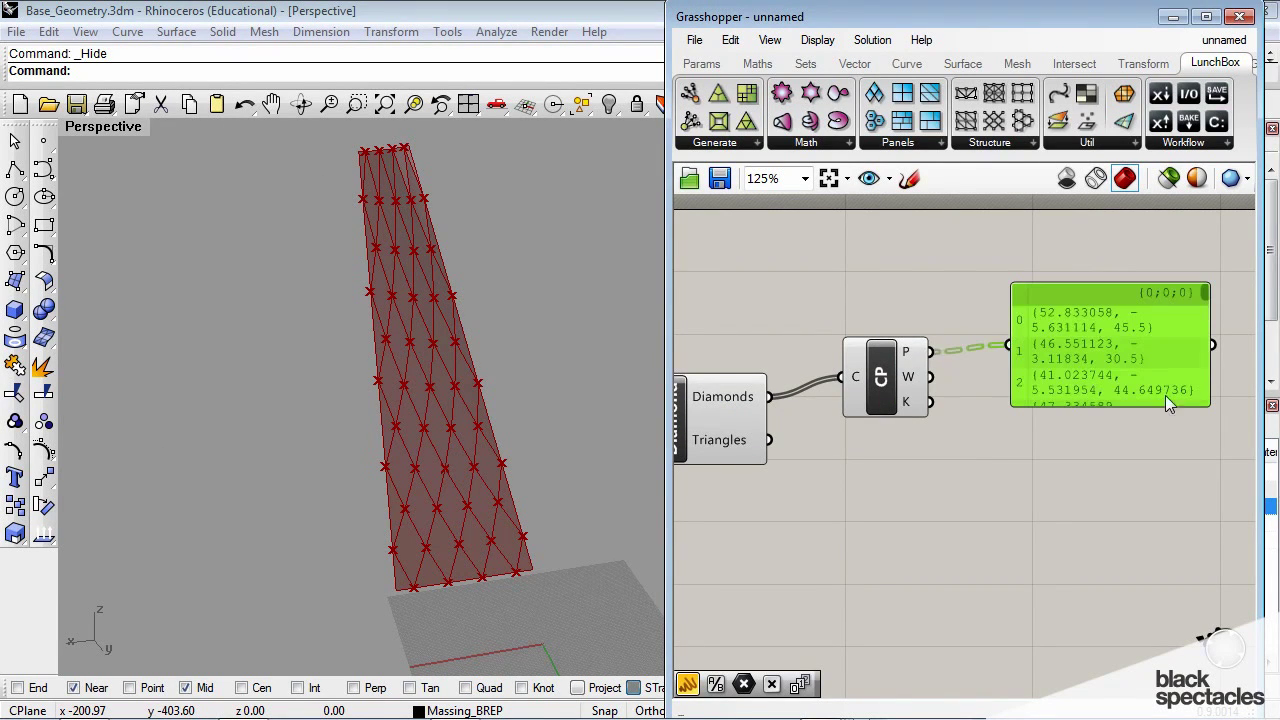
pyautogui.moveTo(1205, 405); pyautogui.dragTo(1241, 490)
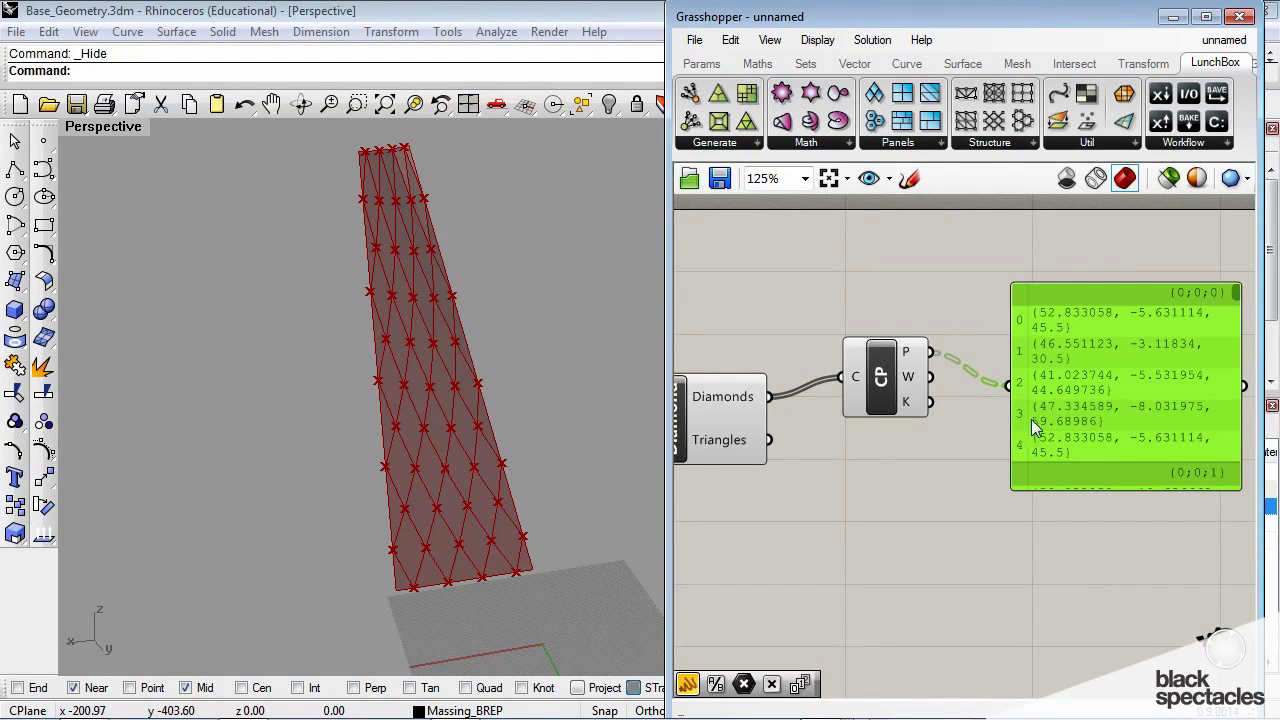
# Step: Examine the control point lists of the individual diamonds in the panel and delete the panel
pyautogui.scroll(-4, 1237, 300)
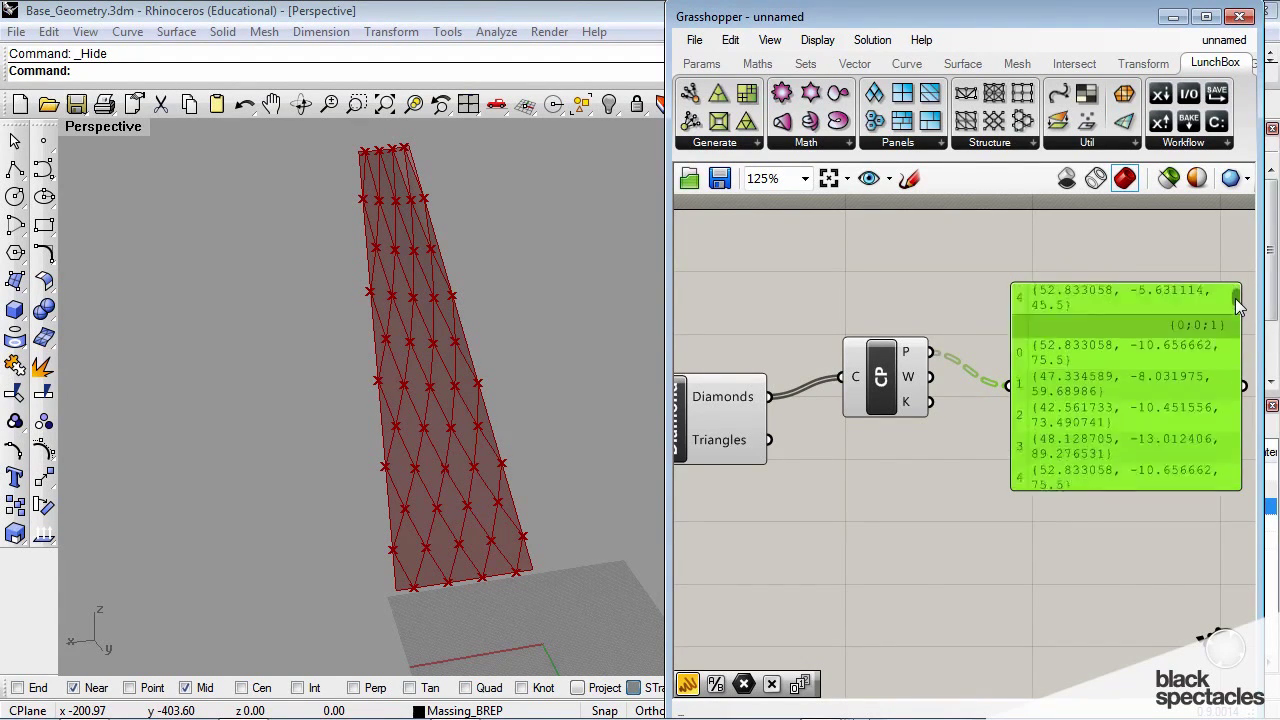
pyautogui.scroll(-4, 1240, 305)
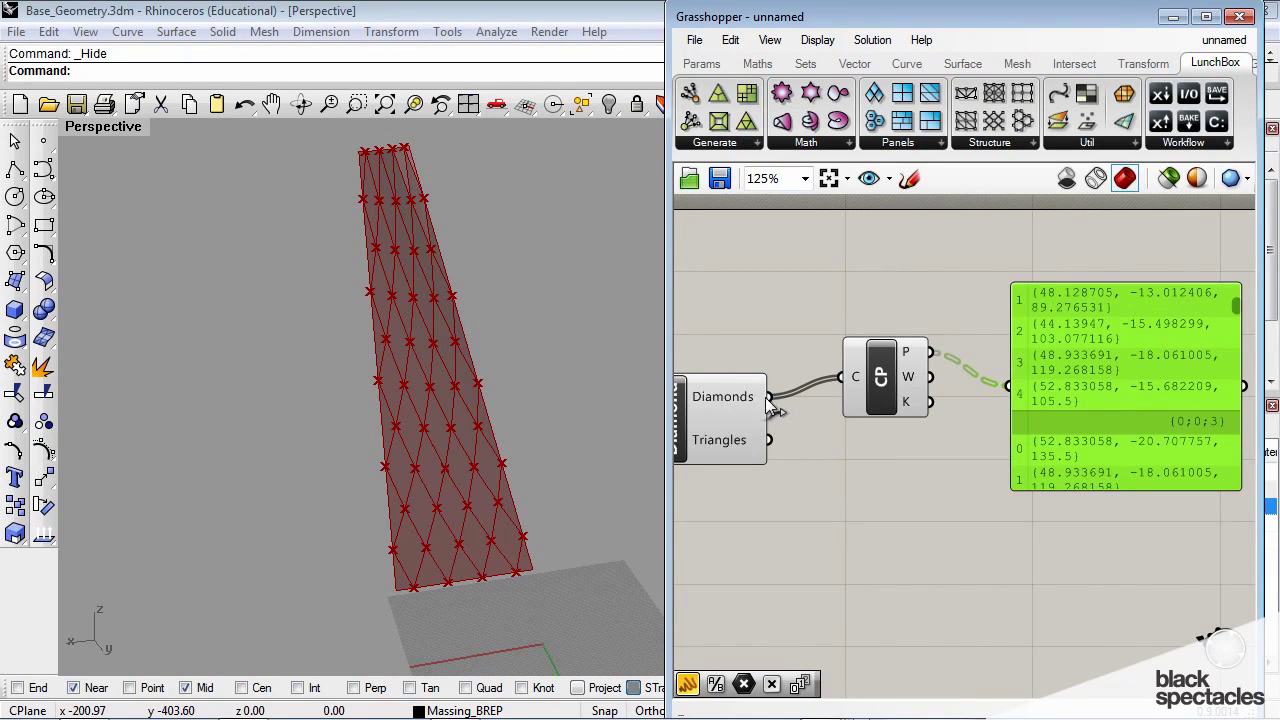
pyautogui.scroll(3, 1237, 303)
pyautogui.scroll(1, 1237, 303)
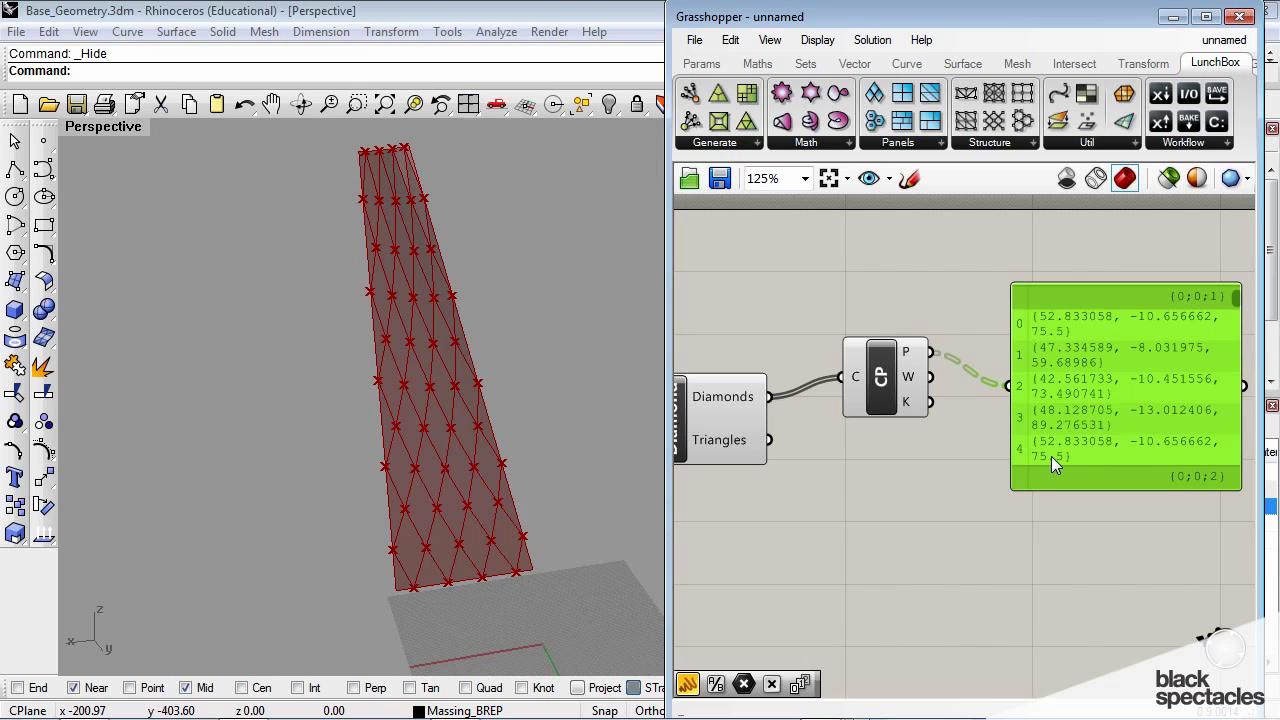
pyautogui.press('Delete')
# Step: Add a Cull Index component and connect the control points' P output to its L input
pyautogui.doubleClick(1065, 381)
pyautogui.write('cull')
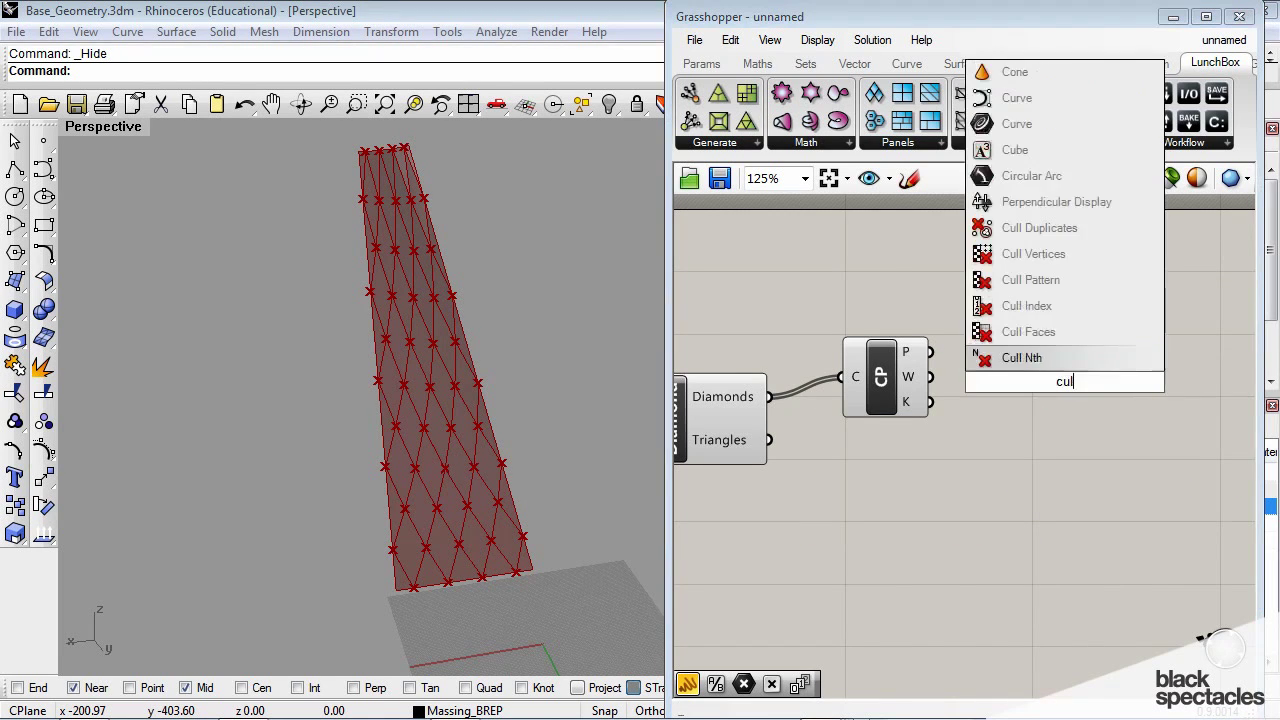
pyautogui.click(1016, 283)
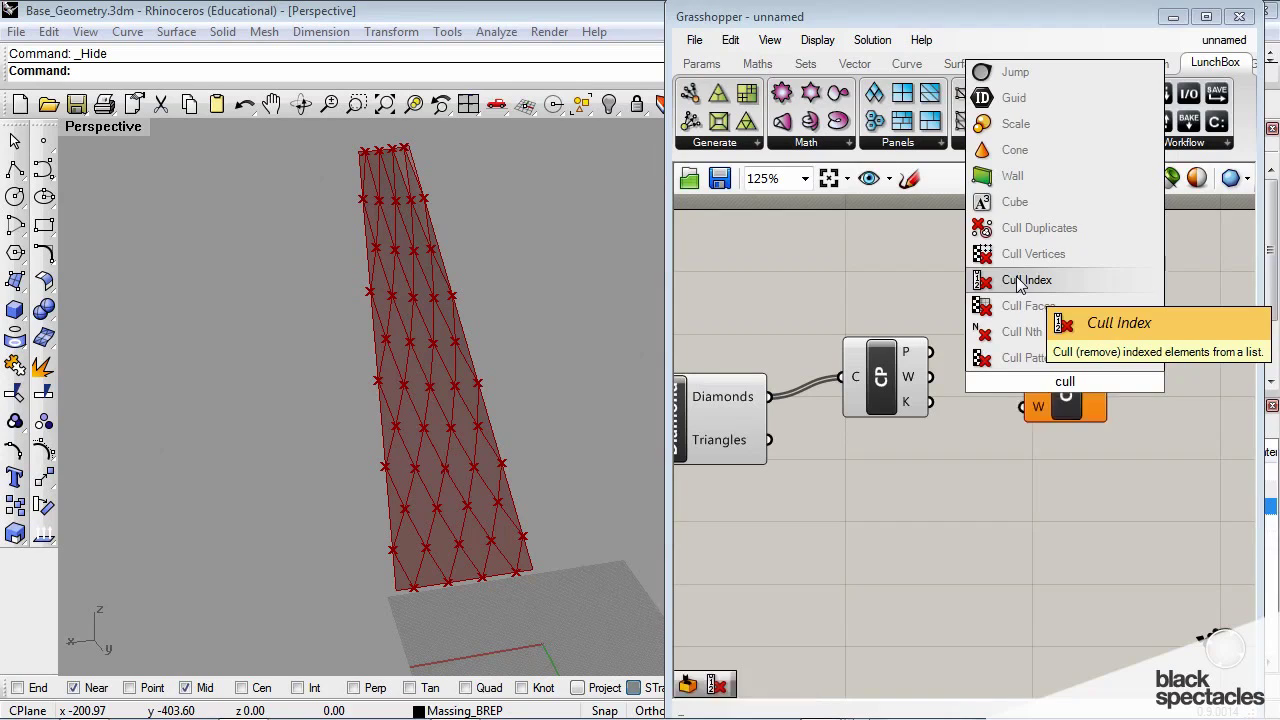
pyautogui.moveTo(931, 352); pyautogui.dragTo(1021, 357)
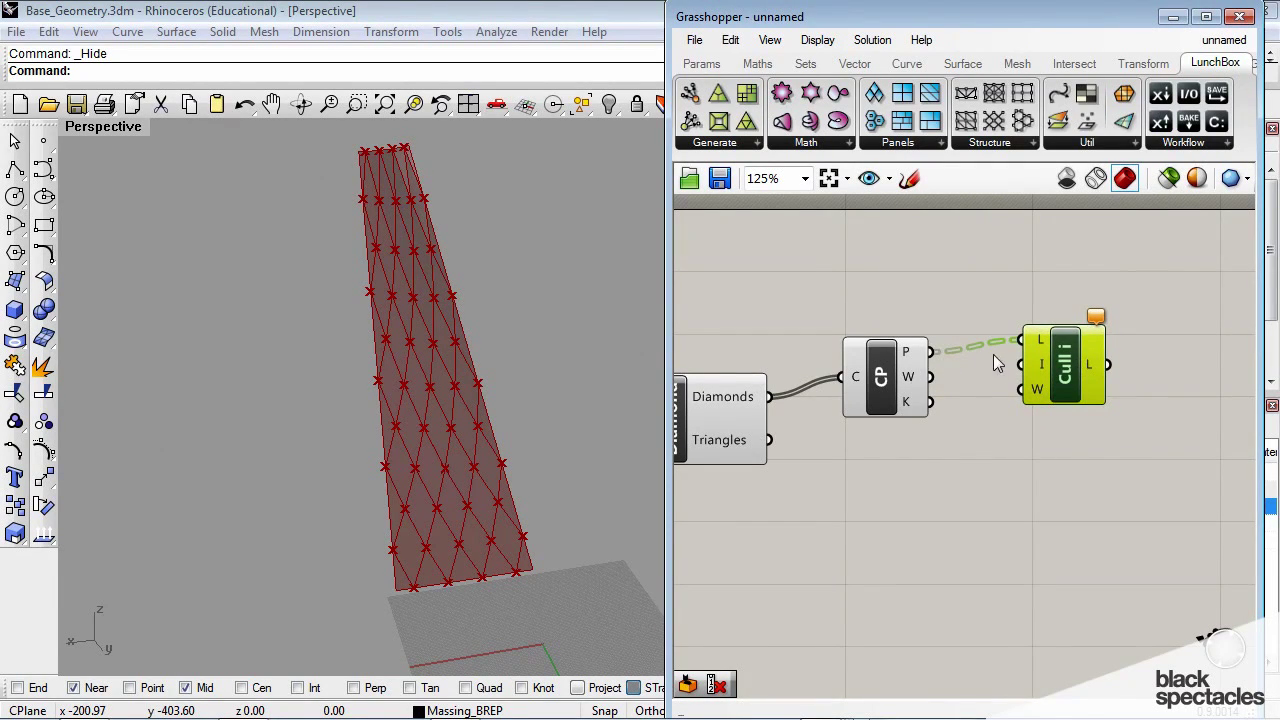
# Step: Add a small Panel containing 0 and connect it to the I input of the Cull Index component
pyautogui.doubleClick(969, 466)
pyautogui.write('panel')
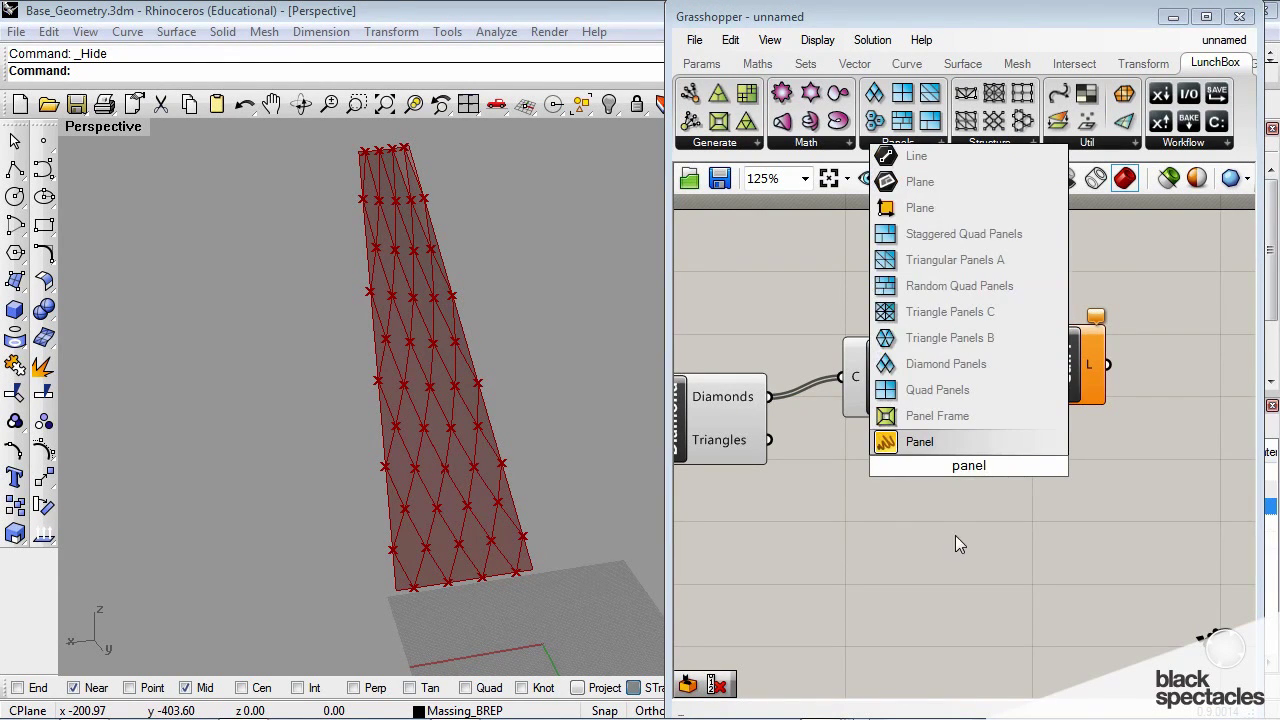
pyautogui.press('Return')
pyautogui.doubleClick(957, 478)
pyautogui.write('0')
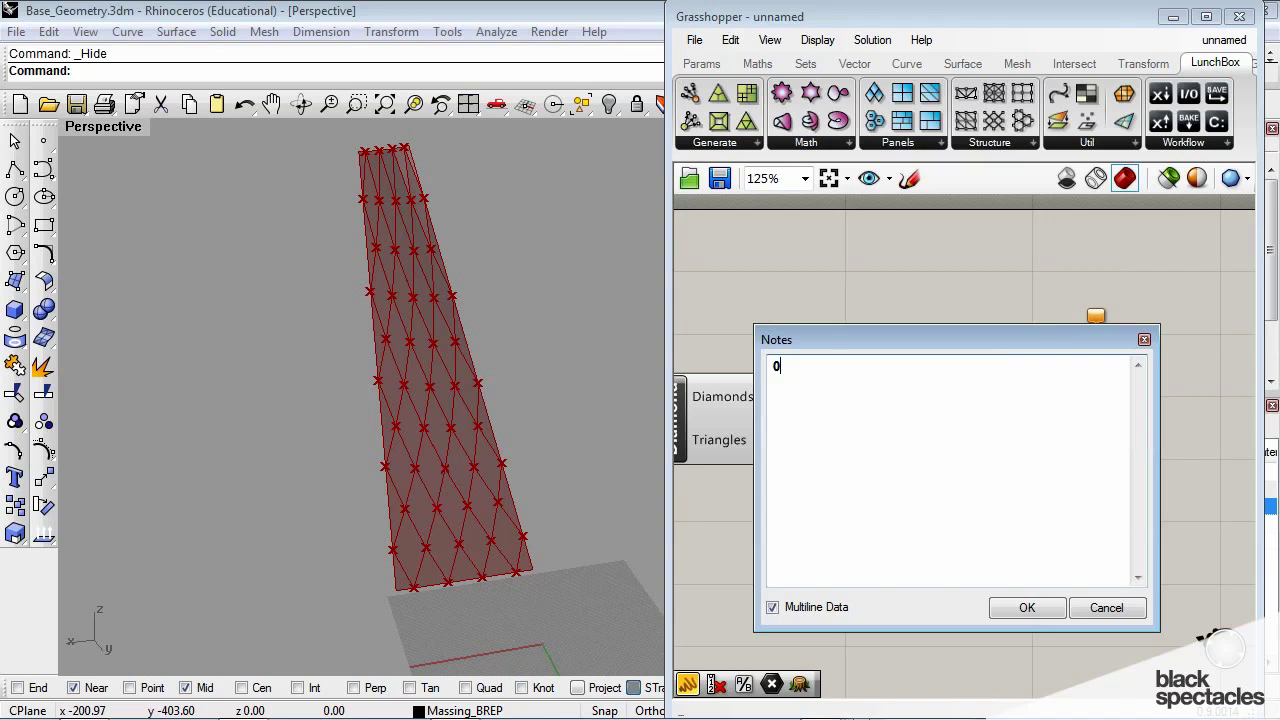
pyautogui.click(1058, 607)
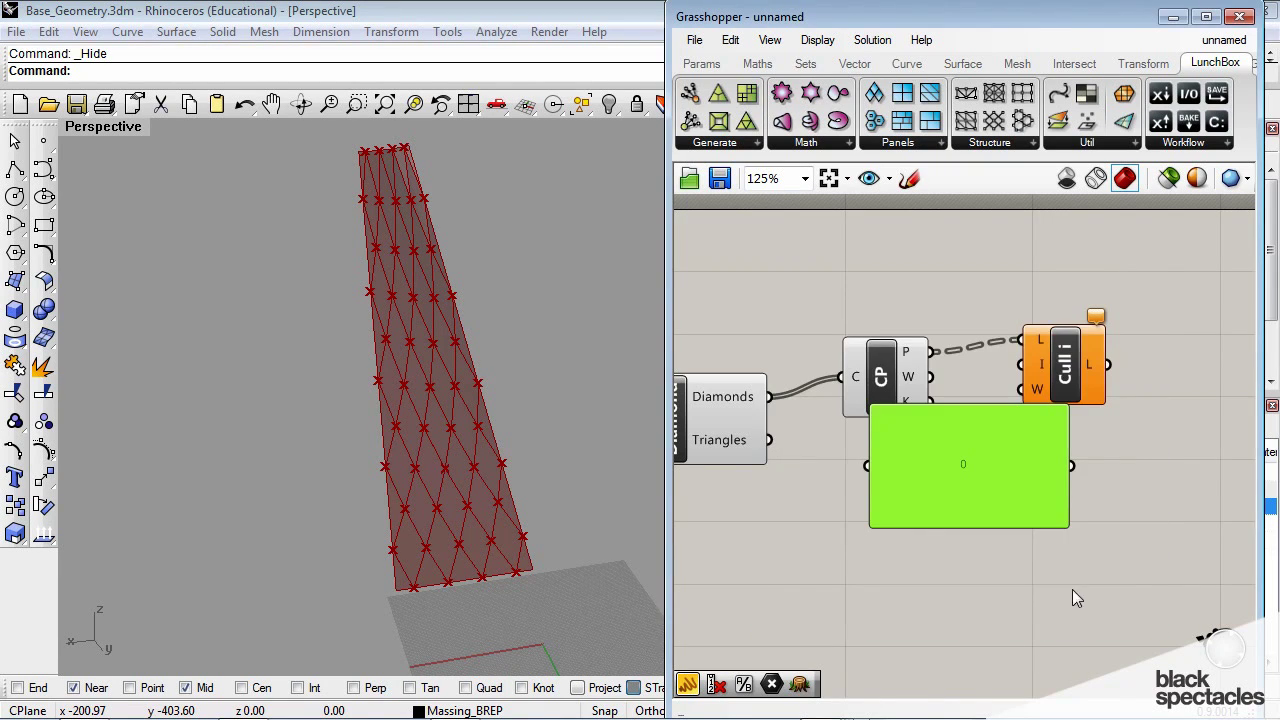
pyautogui.moveTo(1062, 520); pyautogui.dragTo(1107, 380)
pyautogui.click(980, 406)
# Step: Check the Cull Index component's output lists in a temporary, enlarged Panel and delete that panel
pyautogui.moveTo(1226, 379); pyautogui.dragTo(1060, 369, button='right')
pyautogui.doubleClick(1060, 370)
pyautogui.write('pan')
pyautogui.press('Return')
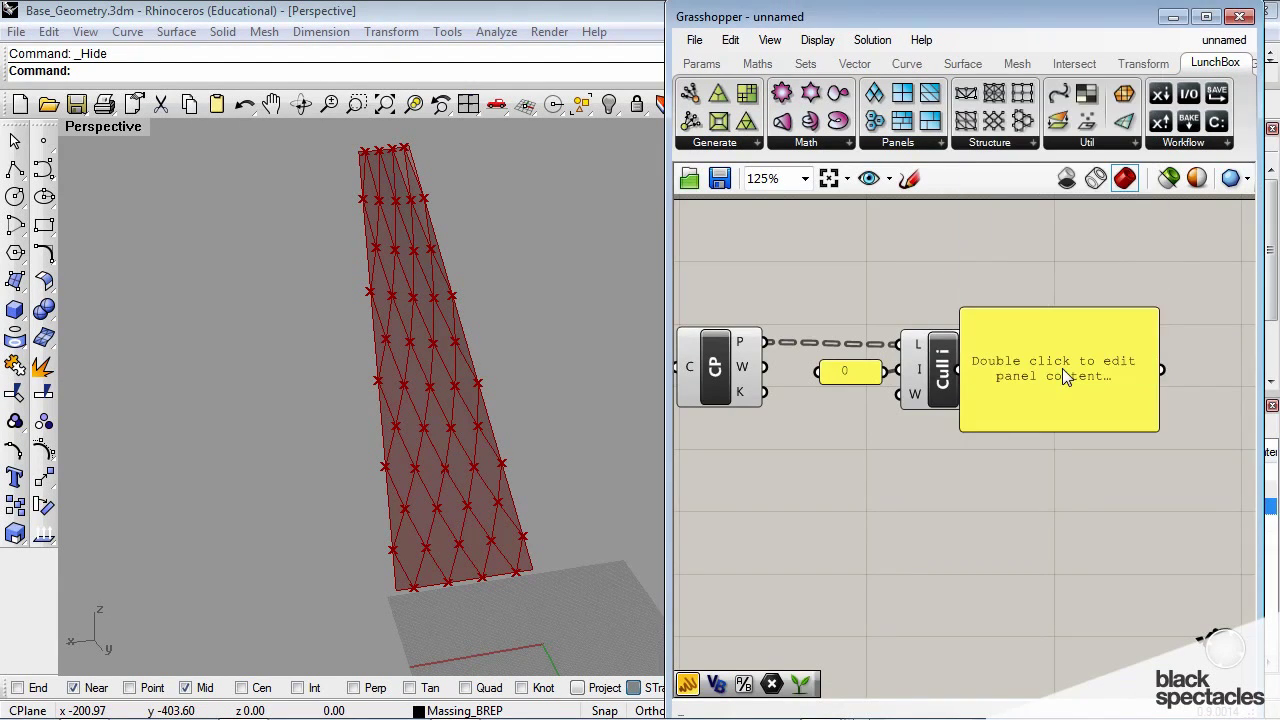
pyautogui.moveTo(1057, 368); pyautogui.dragTo(1069, 354)
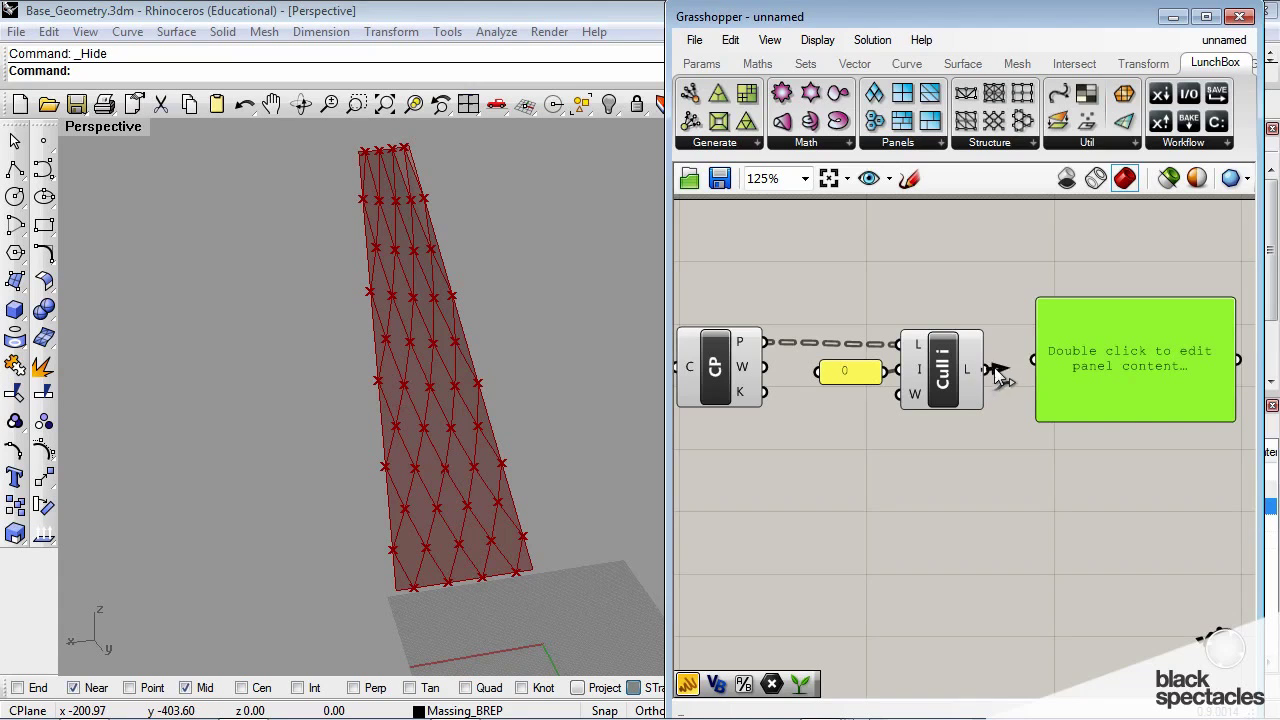
pyautogui.moveTo(995, 370); pyautogui.dragTo(1070, 380)
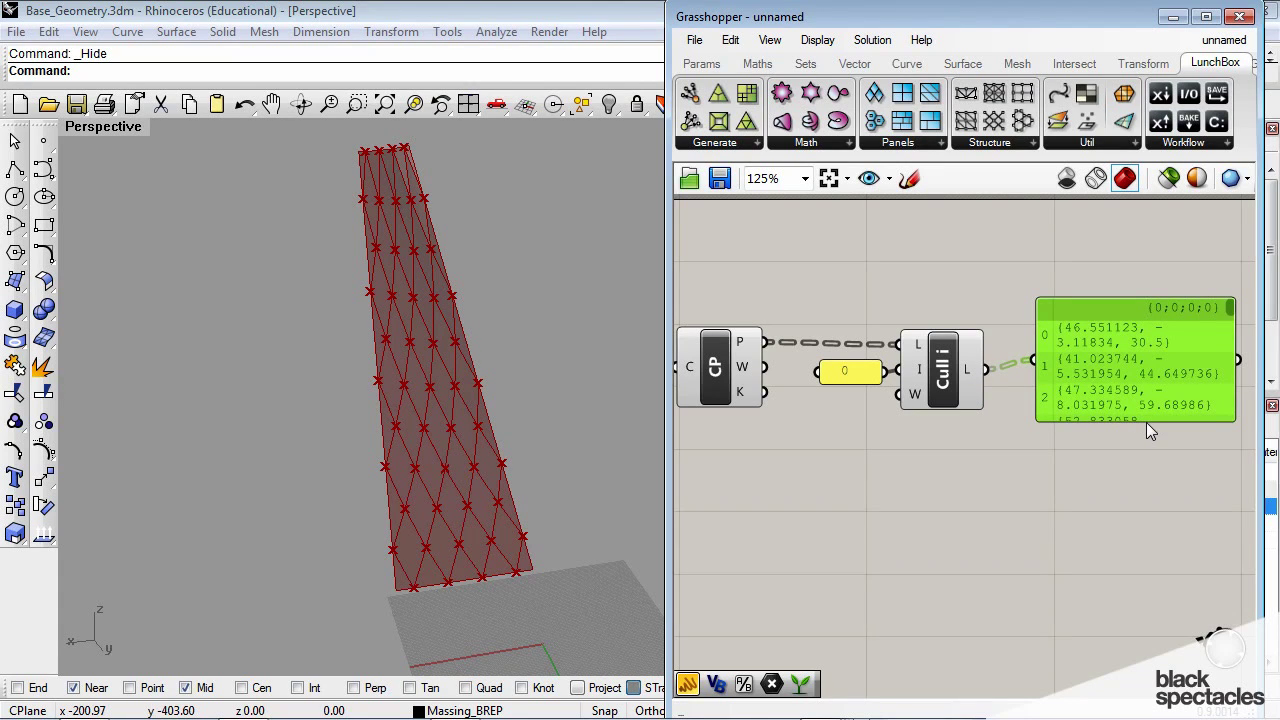
pyautogui.moveTo(1147, 421); pyautogui.dragTo(1153, 511)
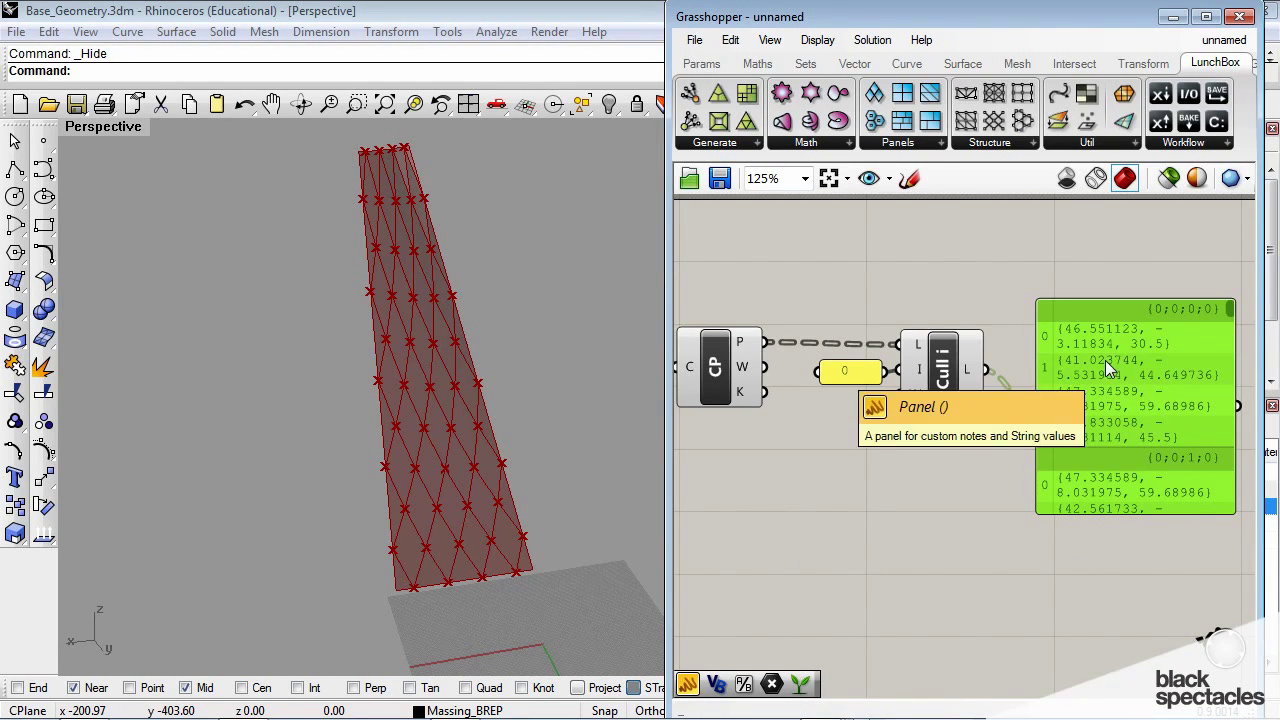
pyautogui.press('Delete')
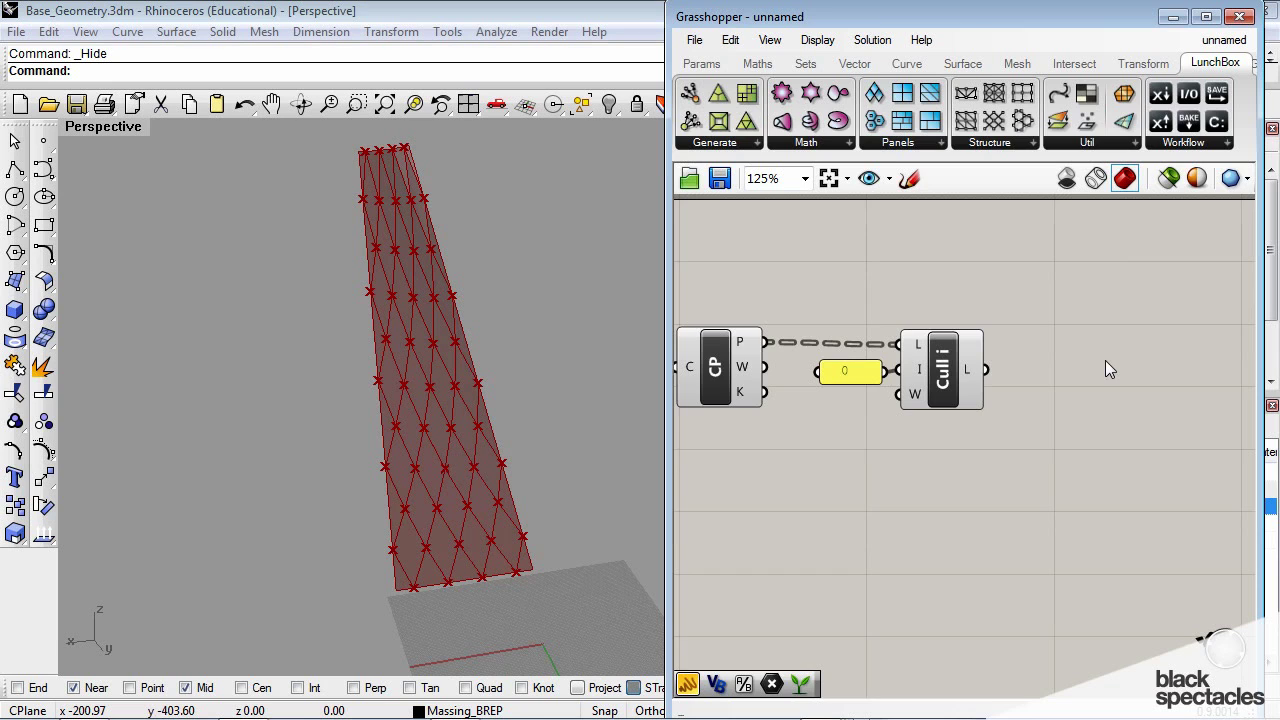
# Step: Place Chameleon's Place Revit Adaptive Components component beside the Cull Index component
pyautogui.scroll(-1, 1105, 360)
pyautogui.scroll(-1, 1016, 323)
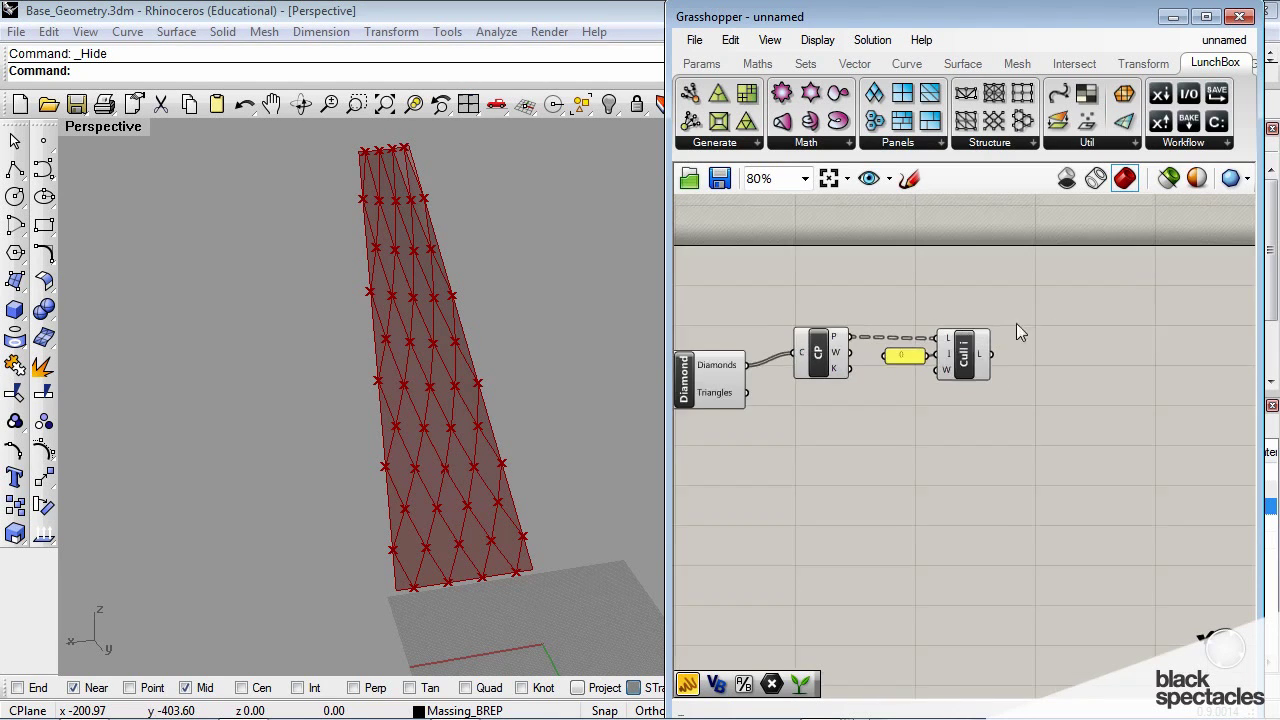
pyautogui.scroll(2, 1072, 338)
pyautogui.moveTo(1085, 341); pyautogui.dragTo(1011, 331, button='right')
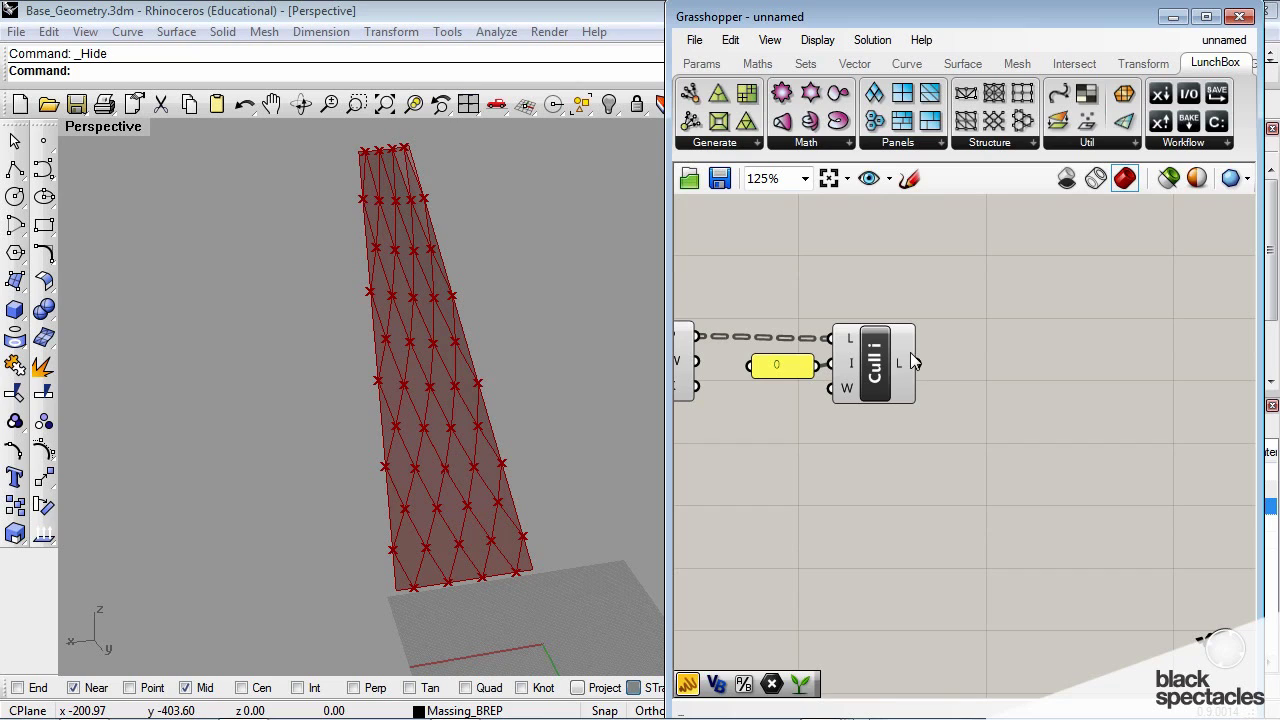
pyautogui.moveTo(911, 365)
pyautogui.scroll(-1, 1158, 65)
pyautogui.scroll(-4, 1158, 65)
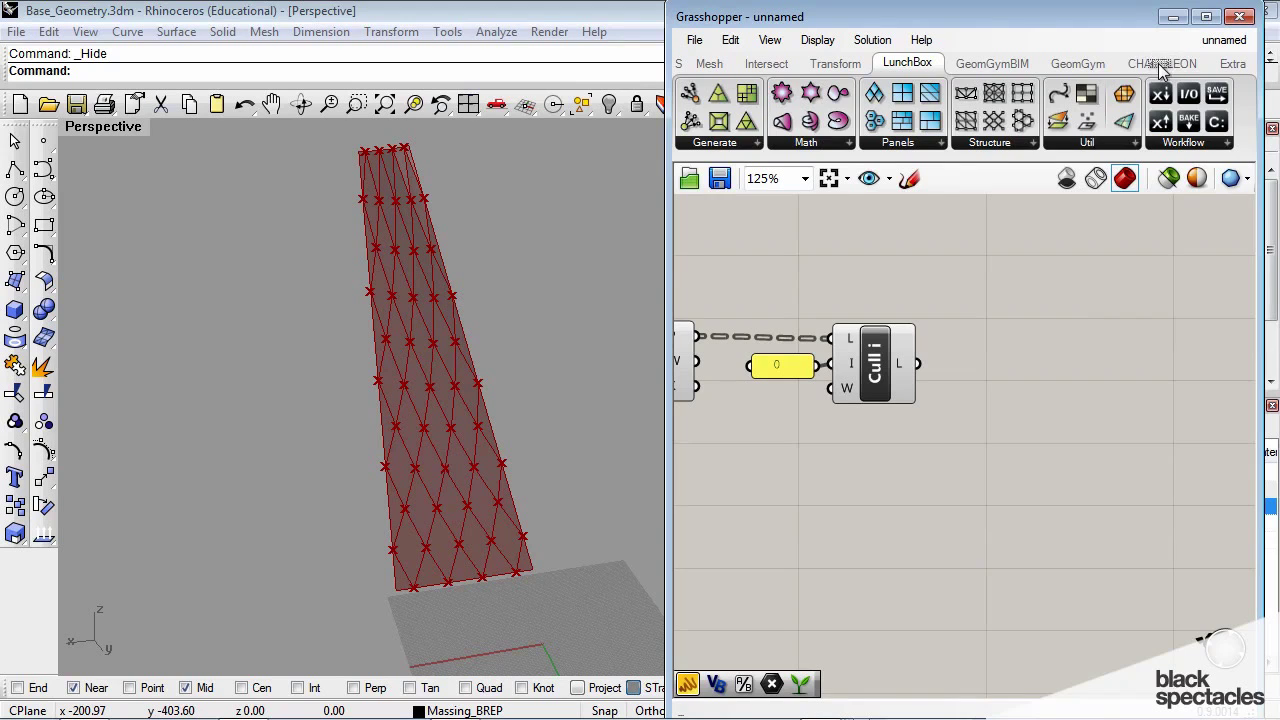
pyautogui.click(1160, 64)
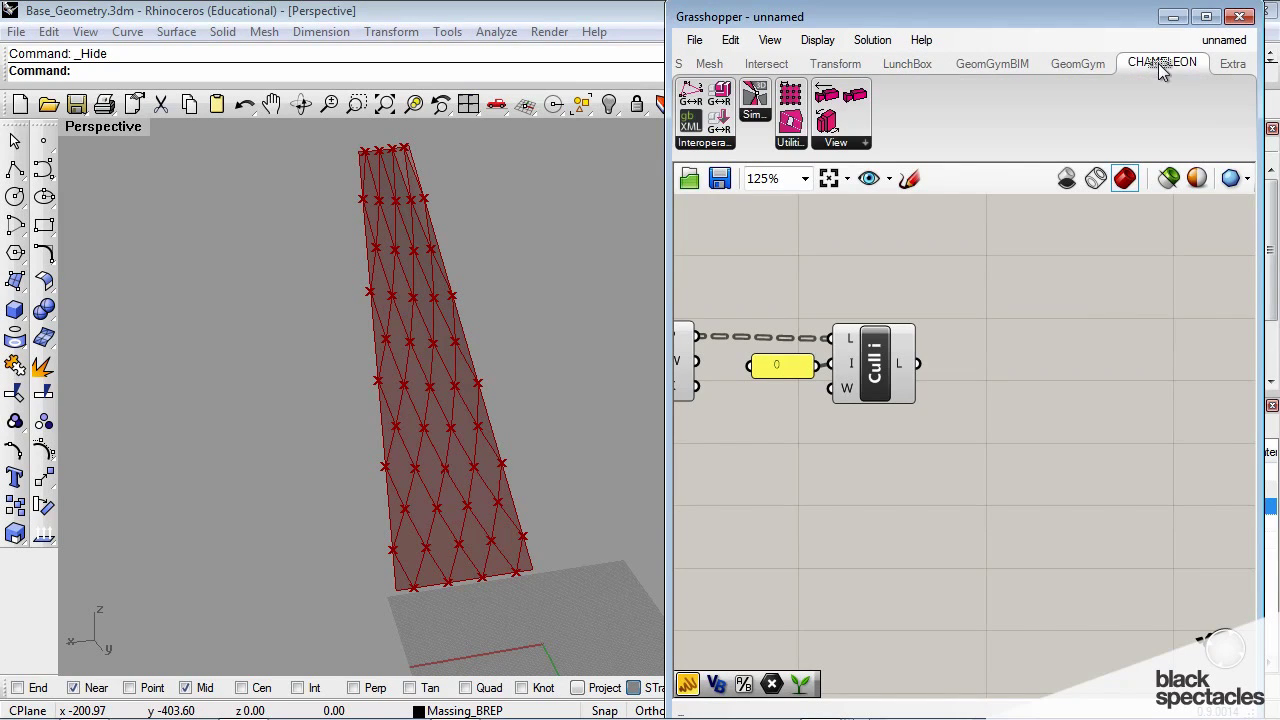
pyautogui.click(727, 143)
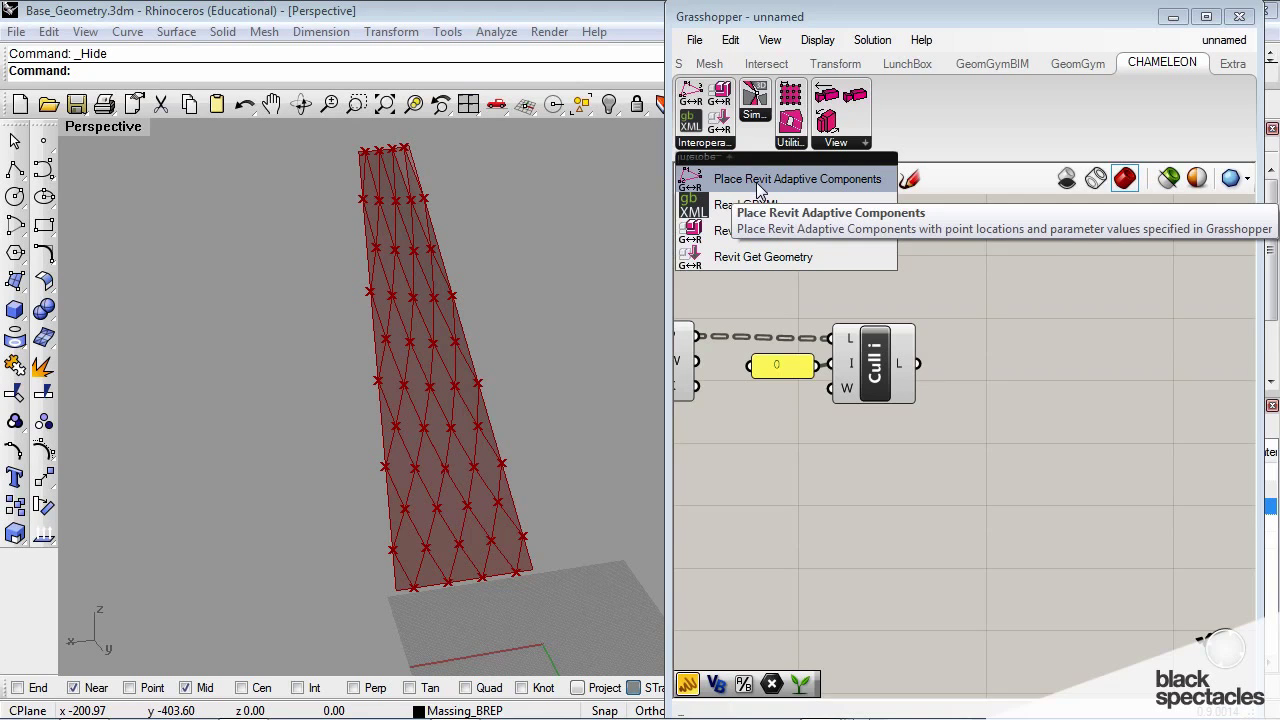
pyautogui.moveTo(801, 178); pyautogui.dragTo(1057, 354)
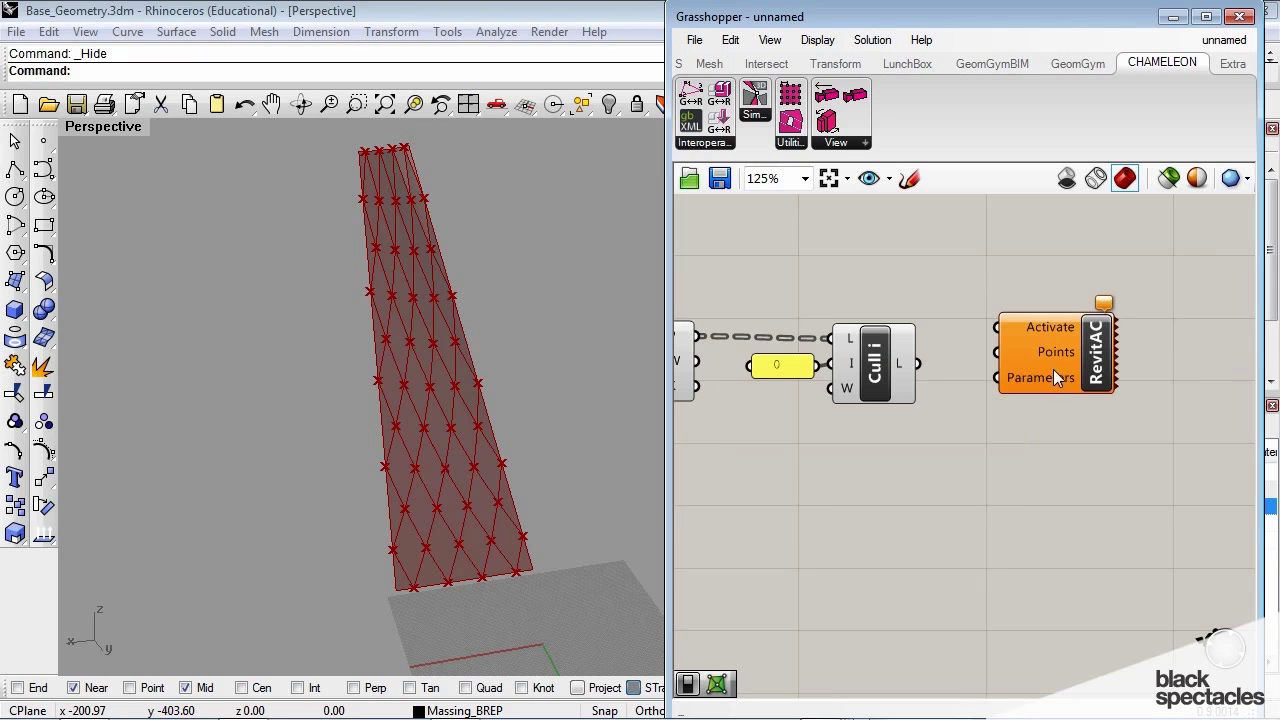
# Step: Add a Button wired to the Revit adaptive component's Activate input and connect the Cull Index output to Points
pyautogui.doubleClick(895, 276)
pyautogui.write('button')
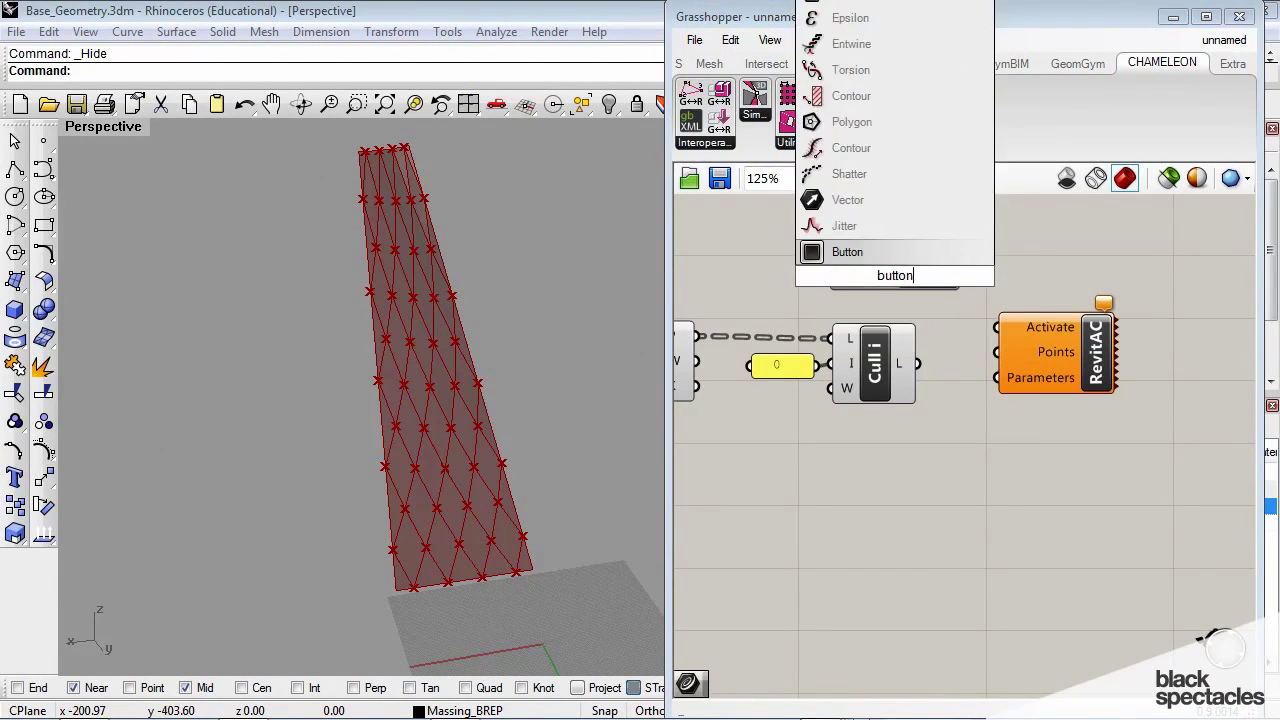
pyautogui.press('Return')
pyautogui.moveTo(961, 277); pyautogui.dragTo(1017, 322)
pyautogui.moveTo(919, 363); pyautogui.dragTo(1020, 349)
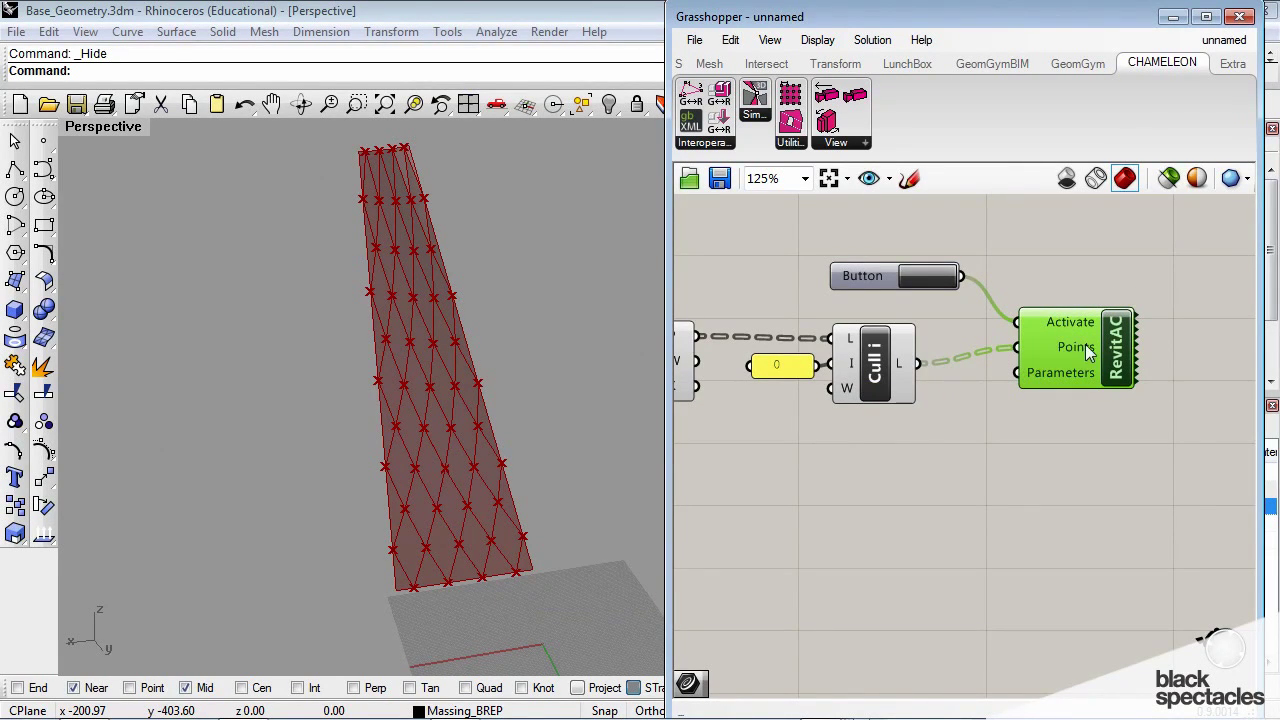
# Step: Trigger the Button to start Chameleon's adaptive component placement and switch to Revit
pyautogui.click(916, 276)
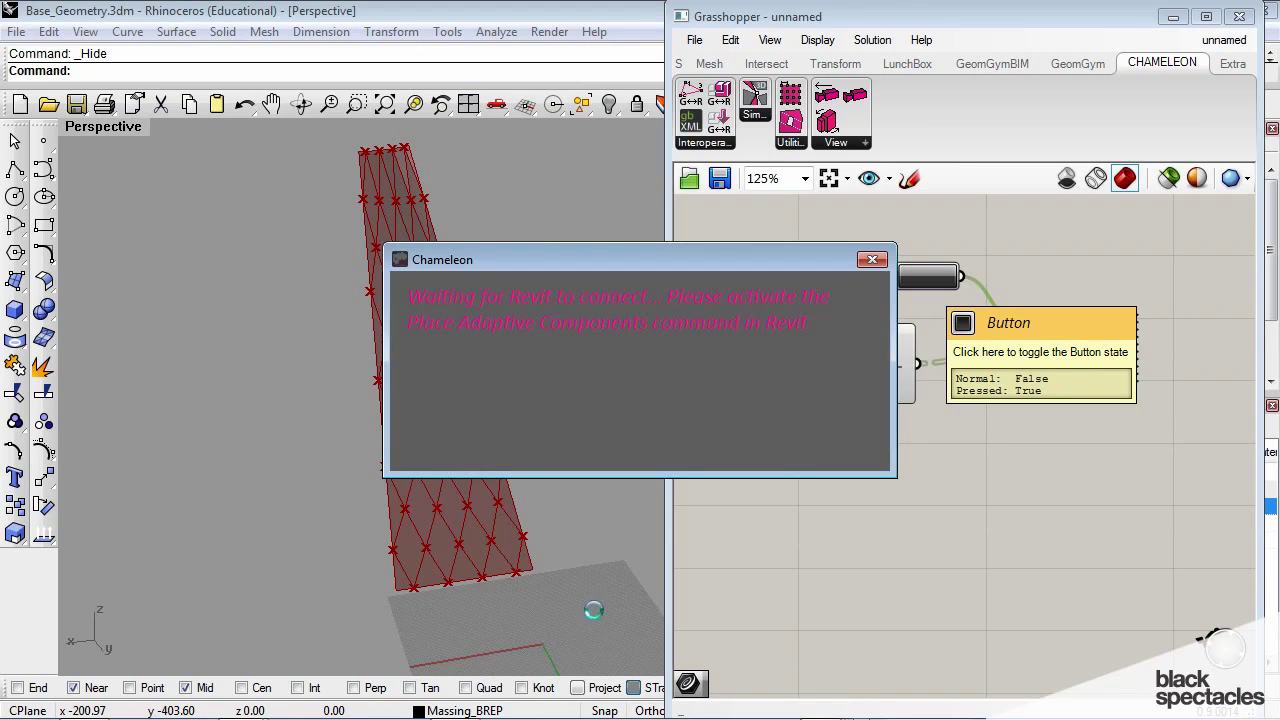
pyautogui.moveTo(594, 712)
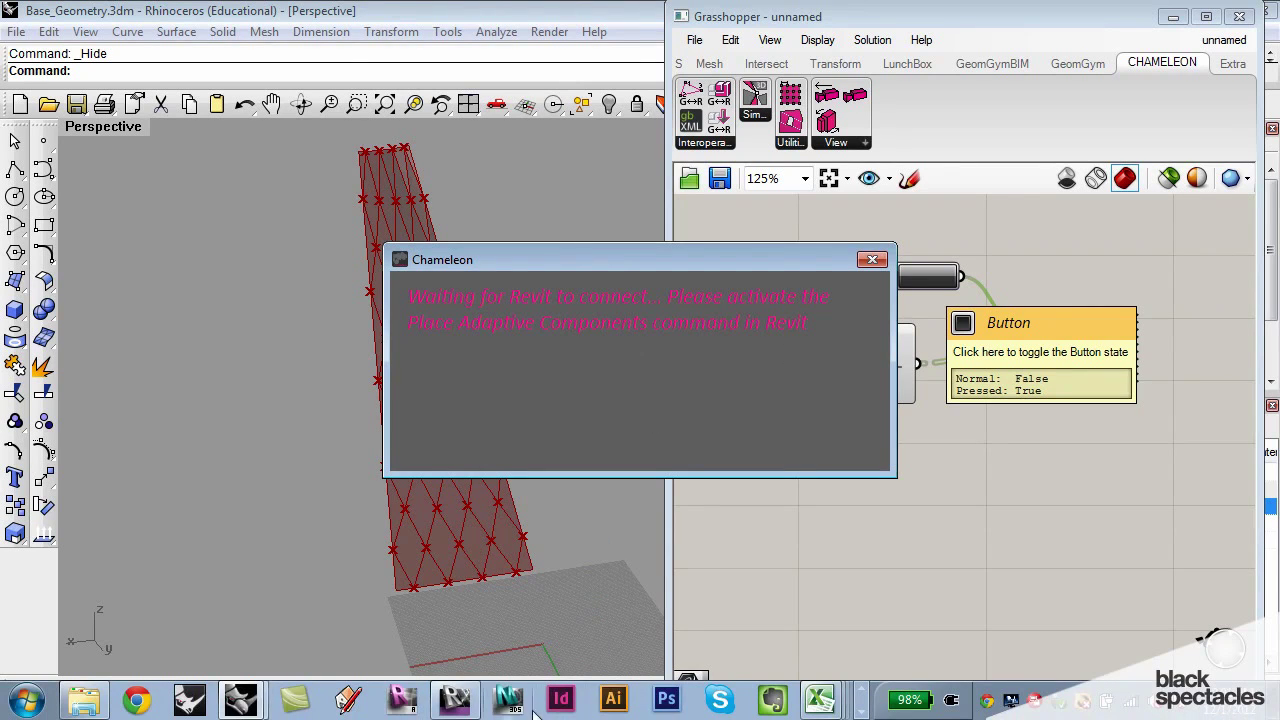
pyautogui.click(450, 703)
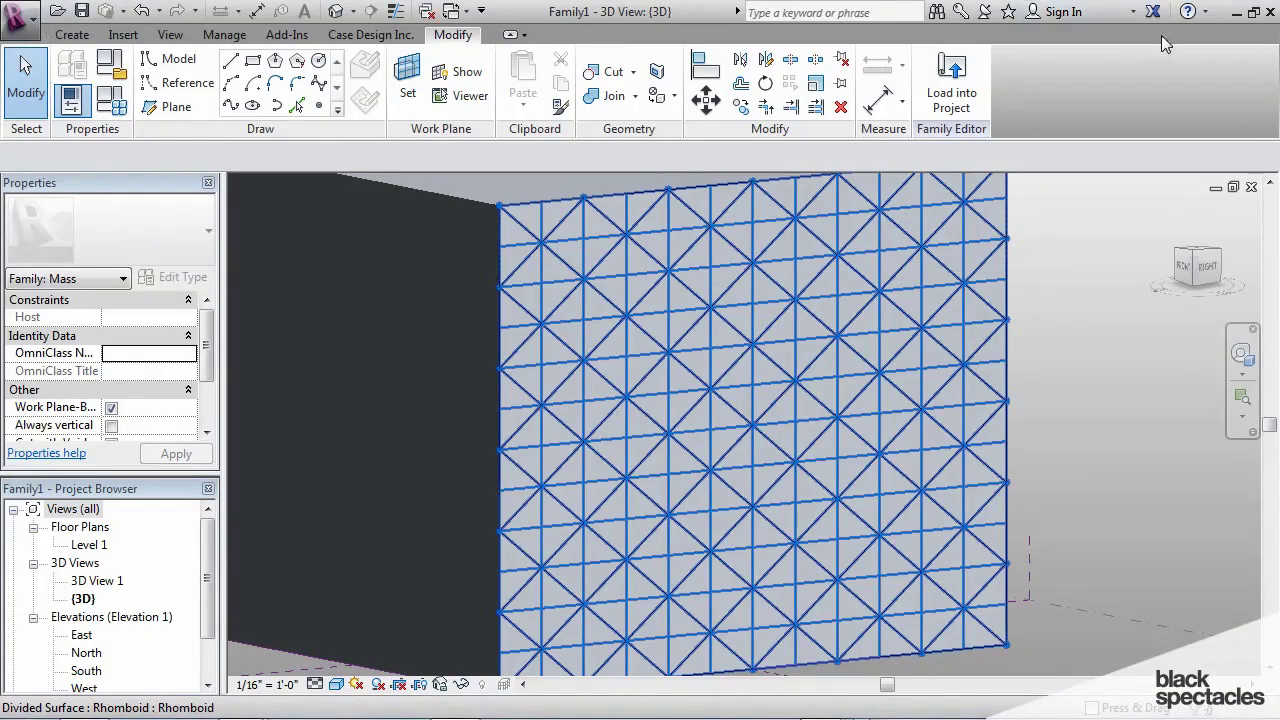
# Step: Switch from the Family1 mass family to the 3D view of Revit_BaseFile_Black Spectacles.rvt
pyautogui.click(18, 16)
pyautogui.click(903, 366)
pyautogui.hotkey('ctrl', 'F4')
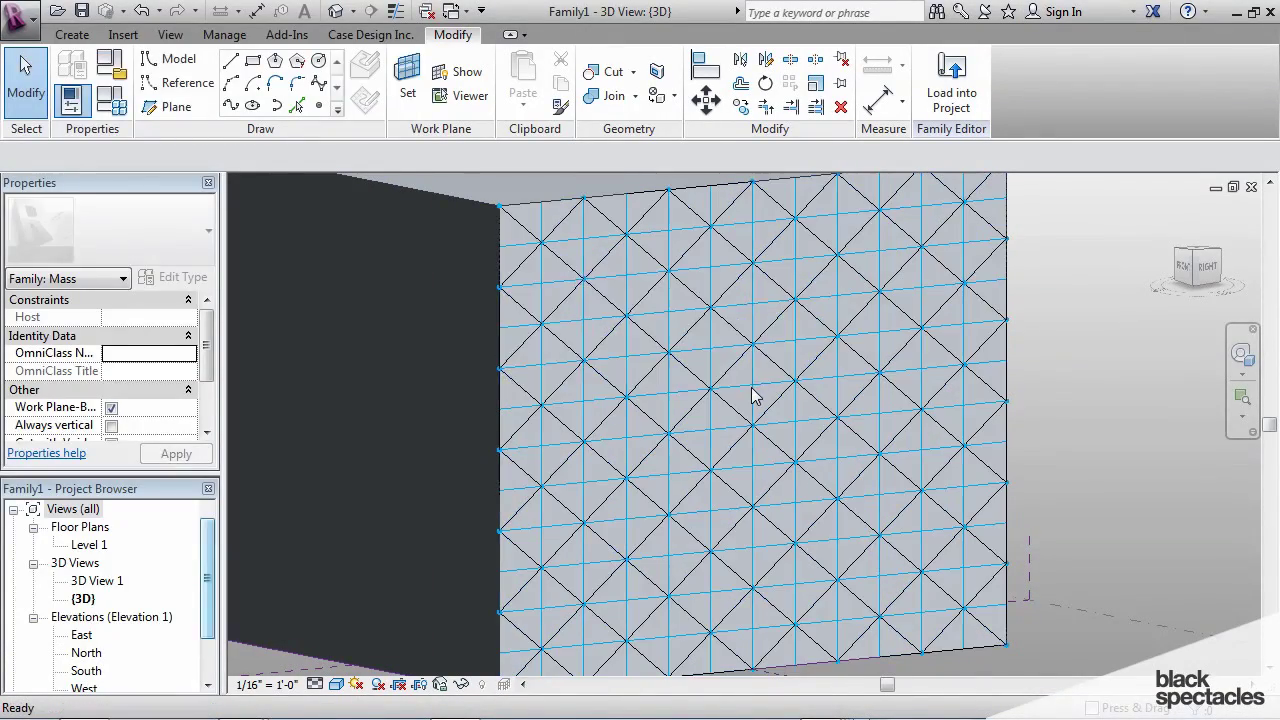
pyautogui.click(718, 381)
pyautogui.keyDown('shift'); pyautogui.moveTo(757, 402); pyautogui.dragTo(847, 348, button='middle'); pyautogui.keyUp('shift')
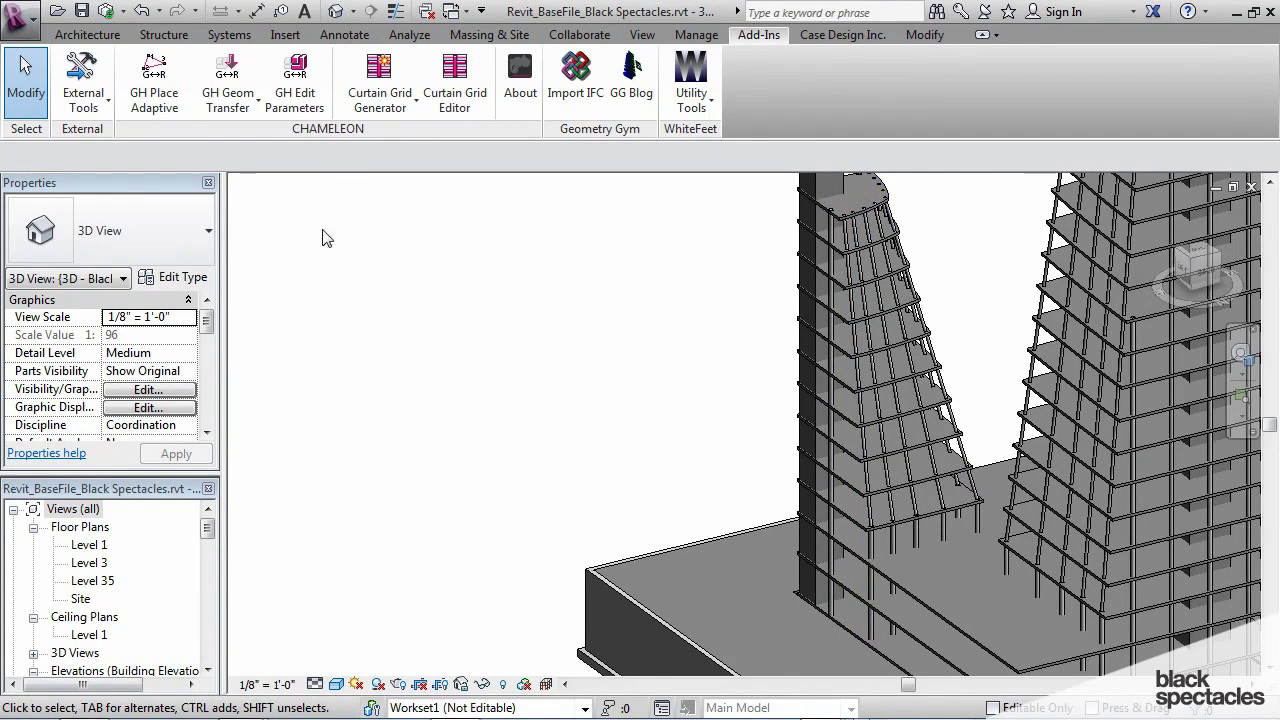
# Step: Place the diamond panels received from Grasshopper with GH Place Adaptive, using the SimplePlaneAdaptiveComp family type
pyautogui.click(155, 85)
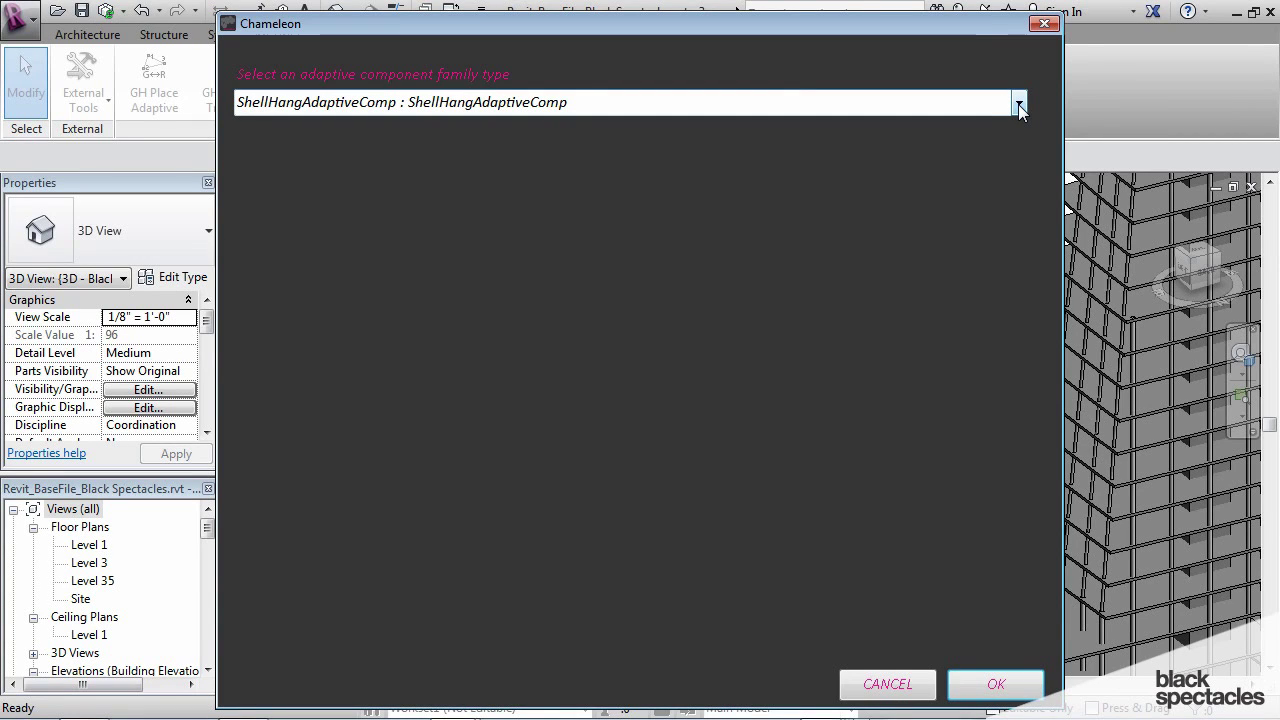
pyautogui.click(1018, 104)
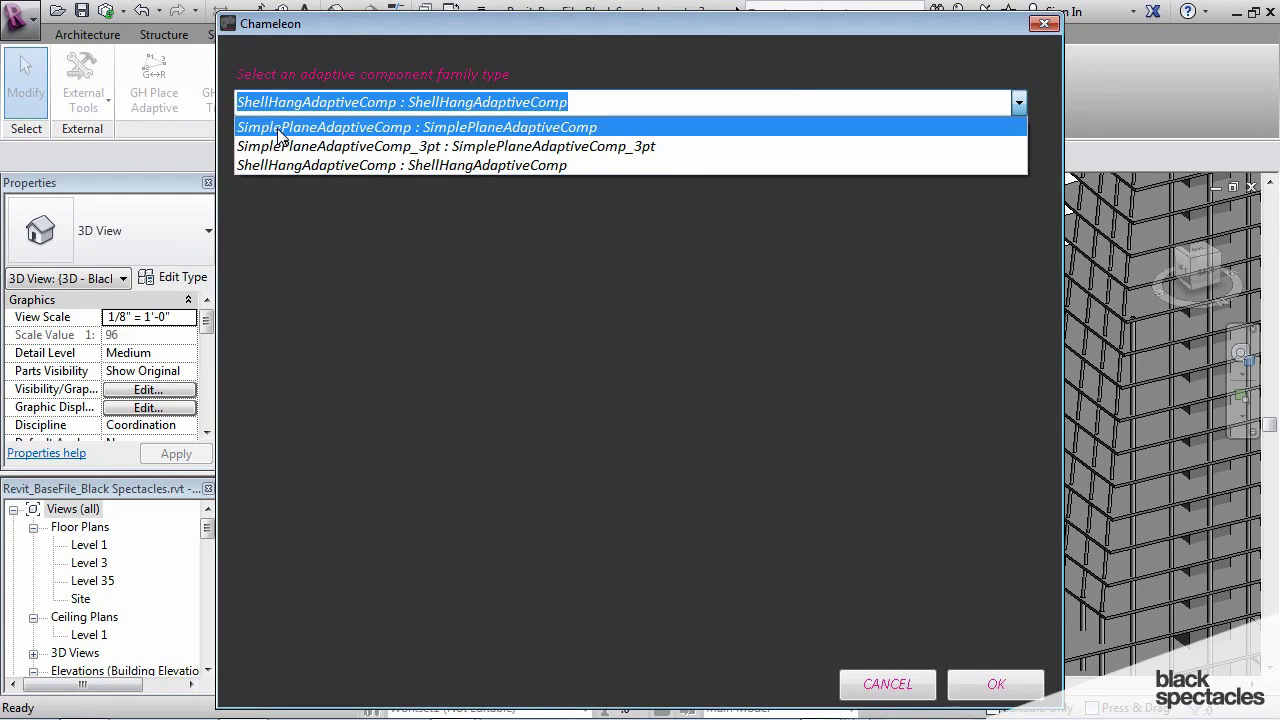
pyautogui.click(460, 130)
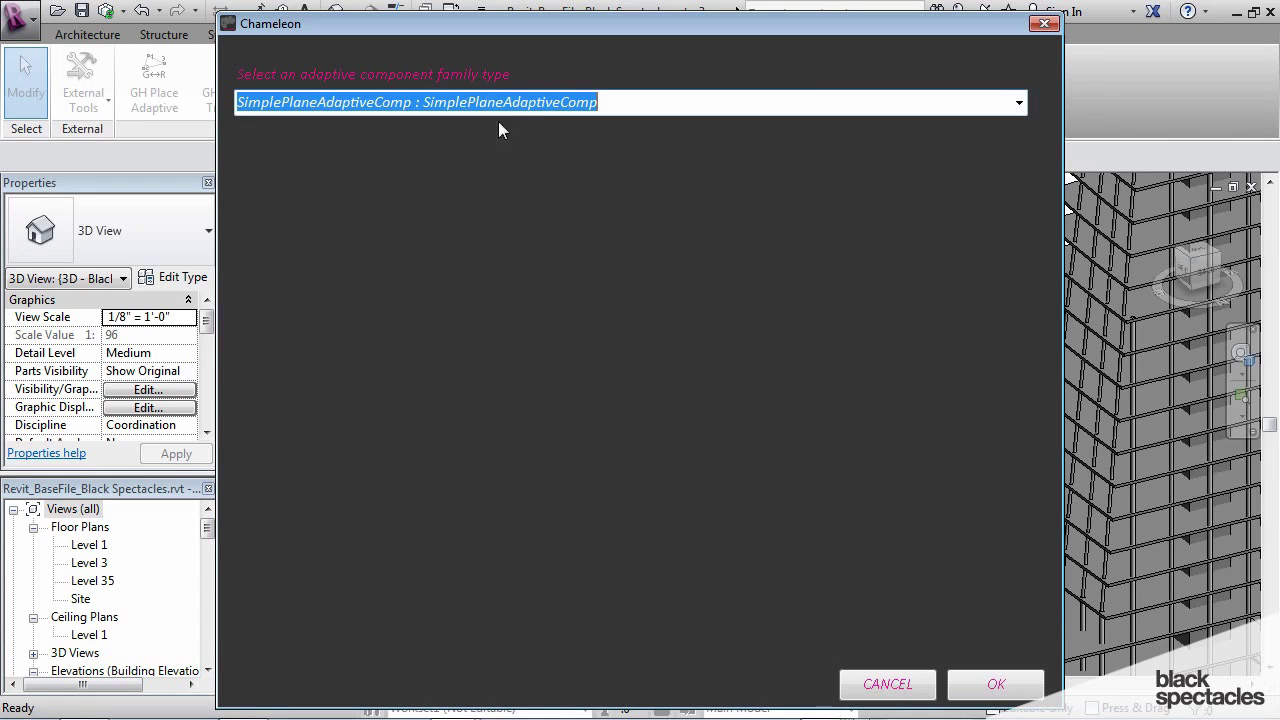
pyautogui.click(992, 686)
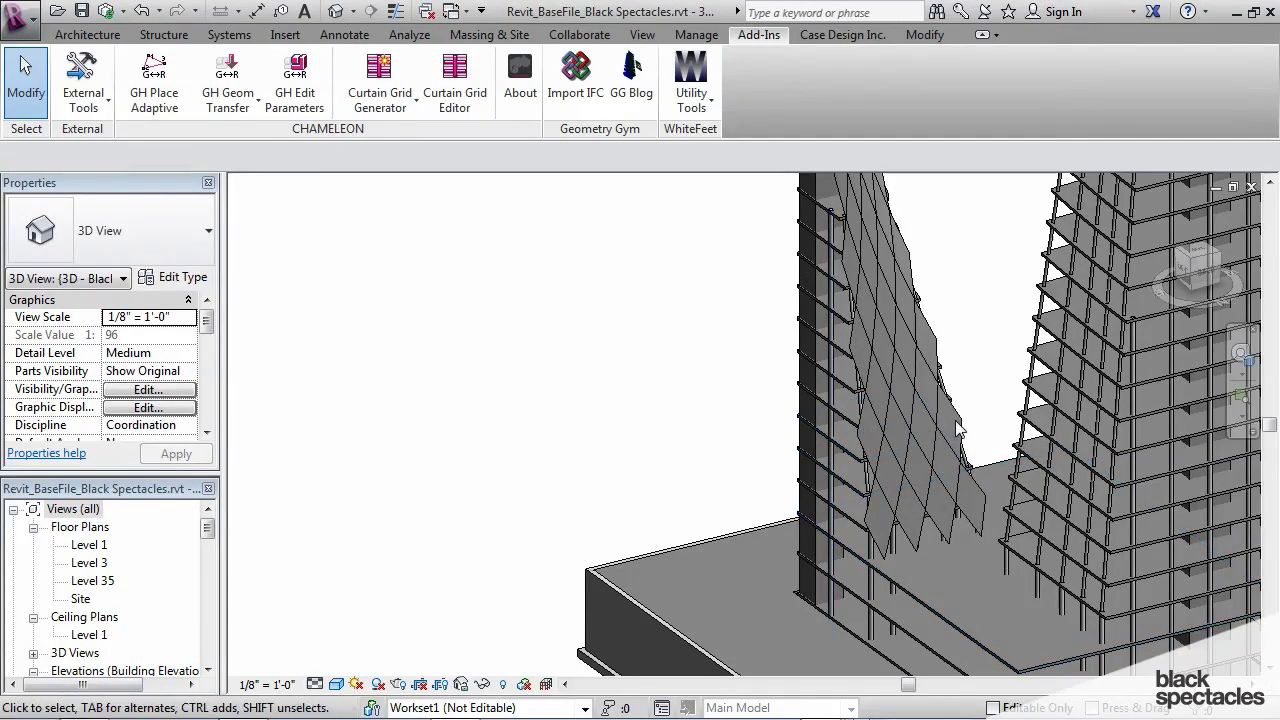
# Step: Examine how the placed diamond panels follow the sloping tower face, including the adaptive points of one panel along its edge
pyautogui.moveTo(984, 440); pyautogui.dragTo(1066, 429, button='middle')
pyautogui.scroll(3, 920, 263)
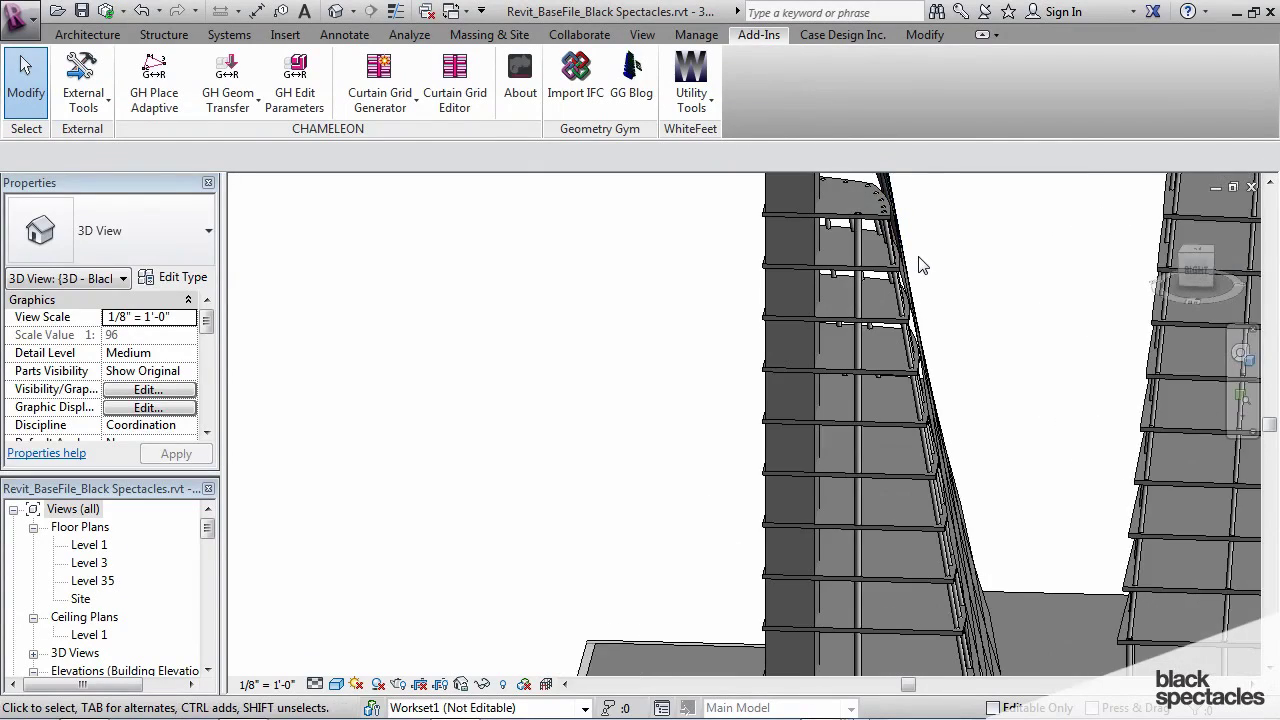
pyautogui.keyDown('shift'); pyautogui.moveTo(936, 335); pyautogui.dragTo(799, 310, button='middle'); pyautogui.keyUp('shift')
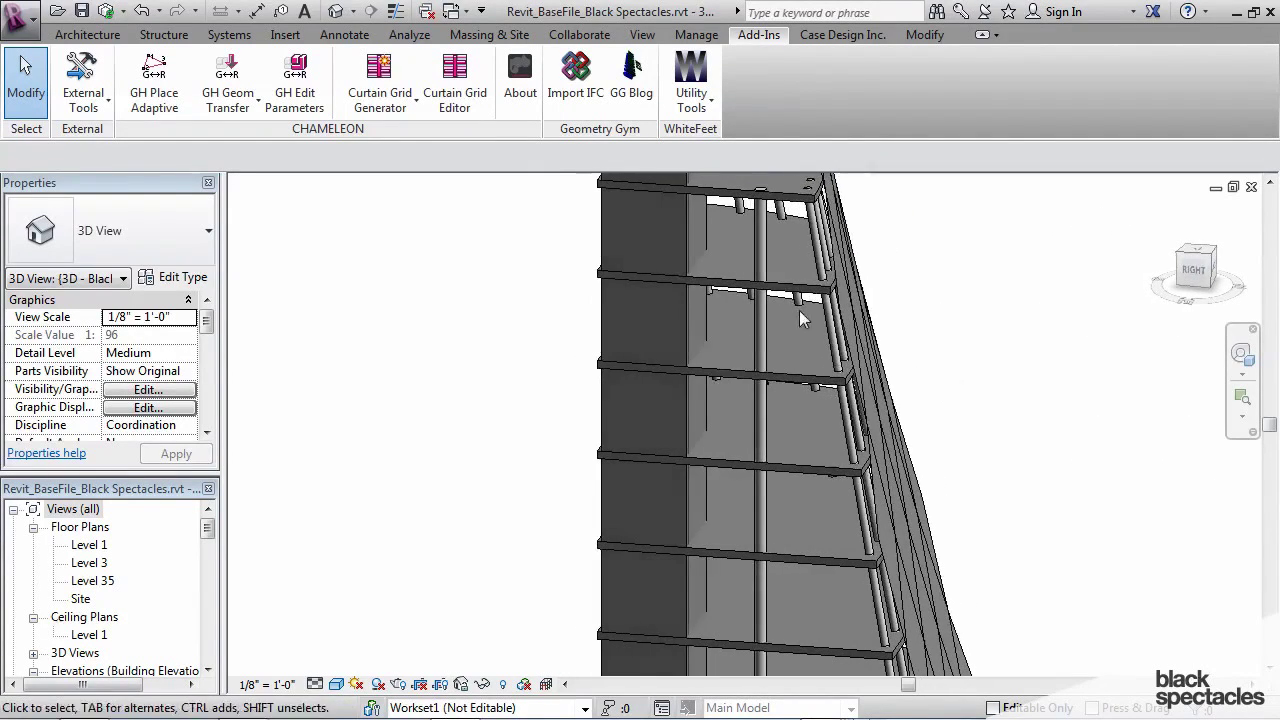
pyautogui.keyDown('shift'); pyautogui.moveTo(960, 366); pyautogui.dragTo(884, 405, button='middle'); pyautogui.keyUp('shift')
pyautogui.click(758, 370)
pyautogui.keyDown('shift'); pyautogui.moveTo(758, 370); pyautogui.dragTo(806, 369, button='middle'); pyautogui.keyUp('shift')
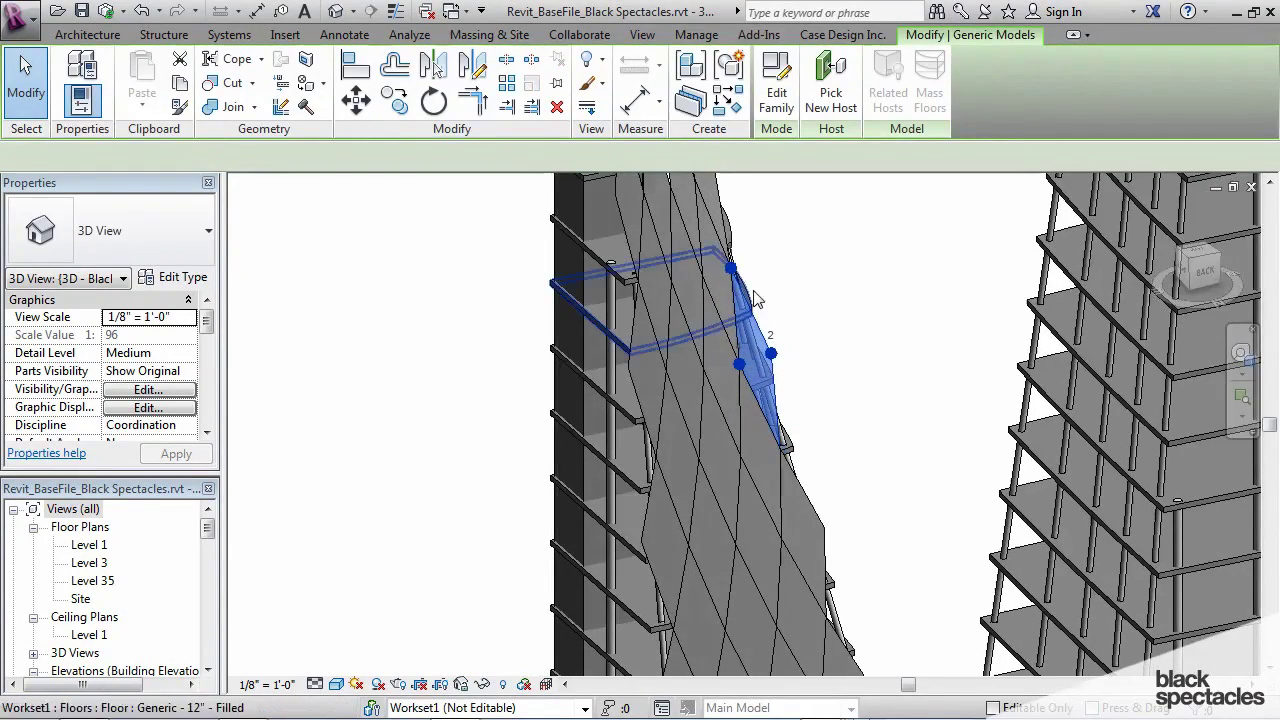
pyautogui.click(772, 370)
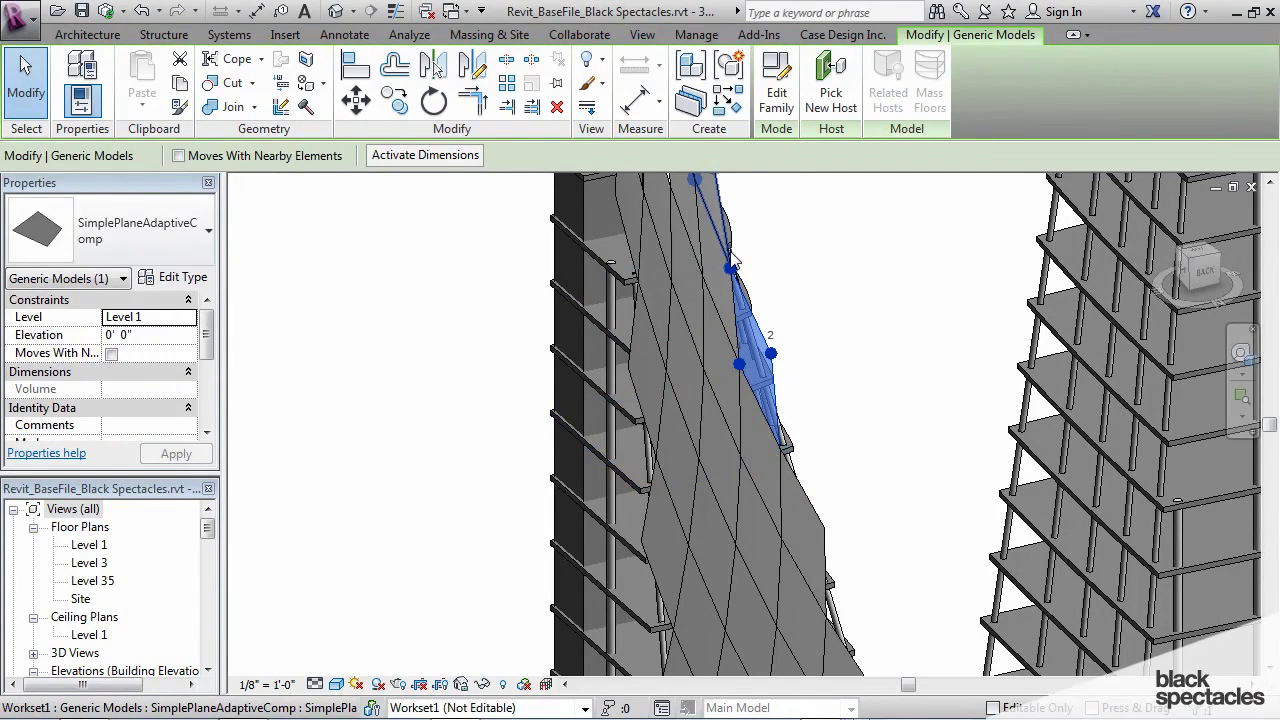
pyautogui.keyDown('shift'); pyautogui.moveTo(770, 380); pyautogui.dragTo(895, 392, button='middle'); pyautogui.keyUp('shift')
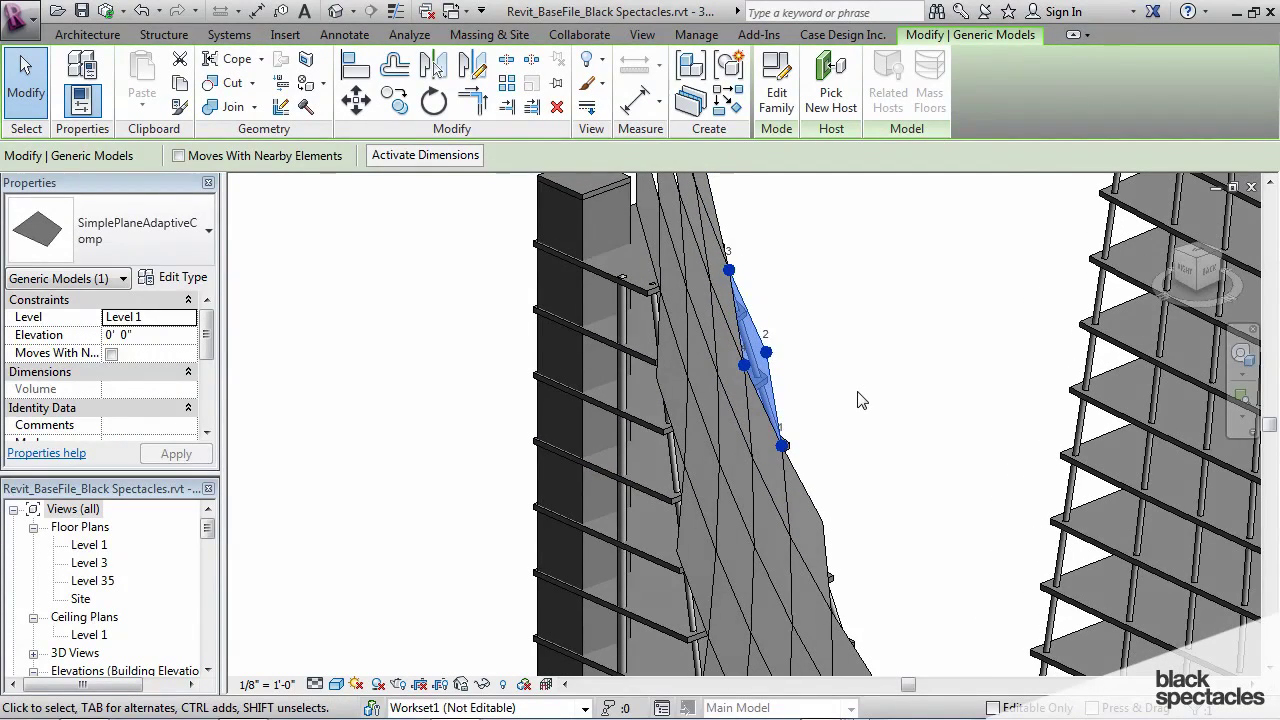
pyautogui.click(855, 398)
# Step: Change the diamond panel on the tower face's edge to the ShellHangAdaptiveComp type and review its curved shape
pyautogui.click(760, 380)
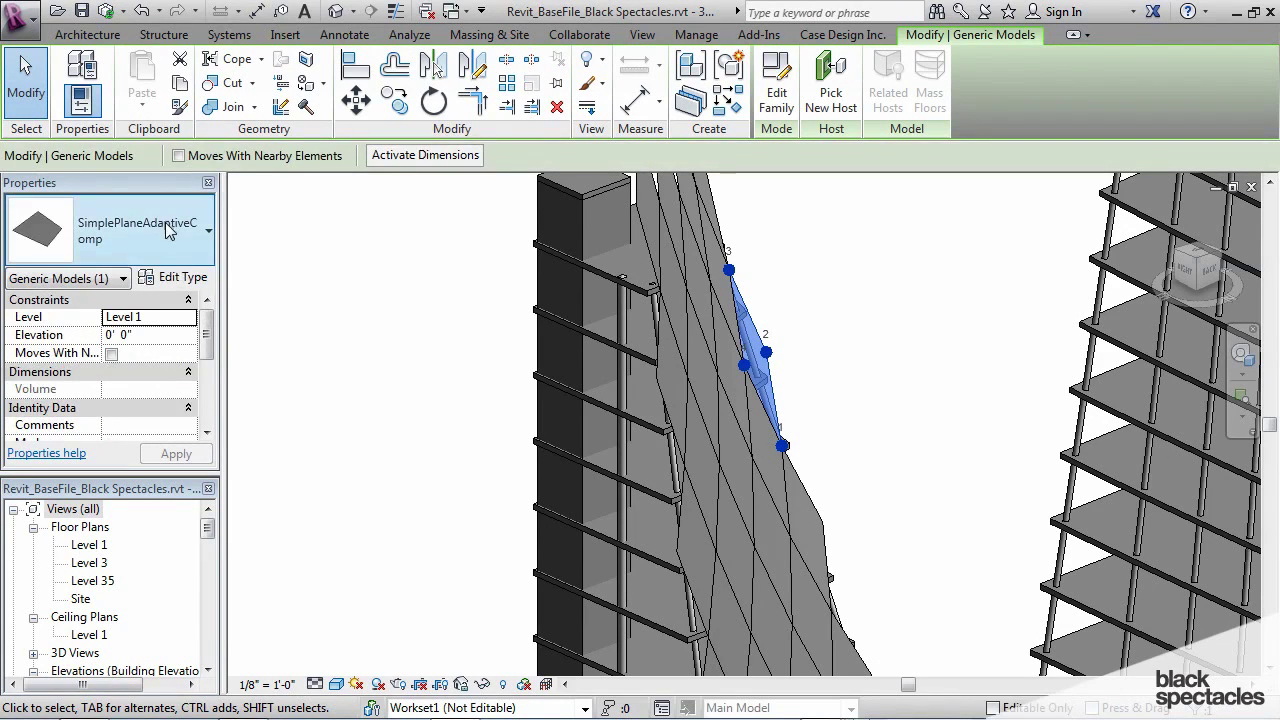
pyautogui.click(164, 229)
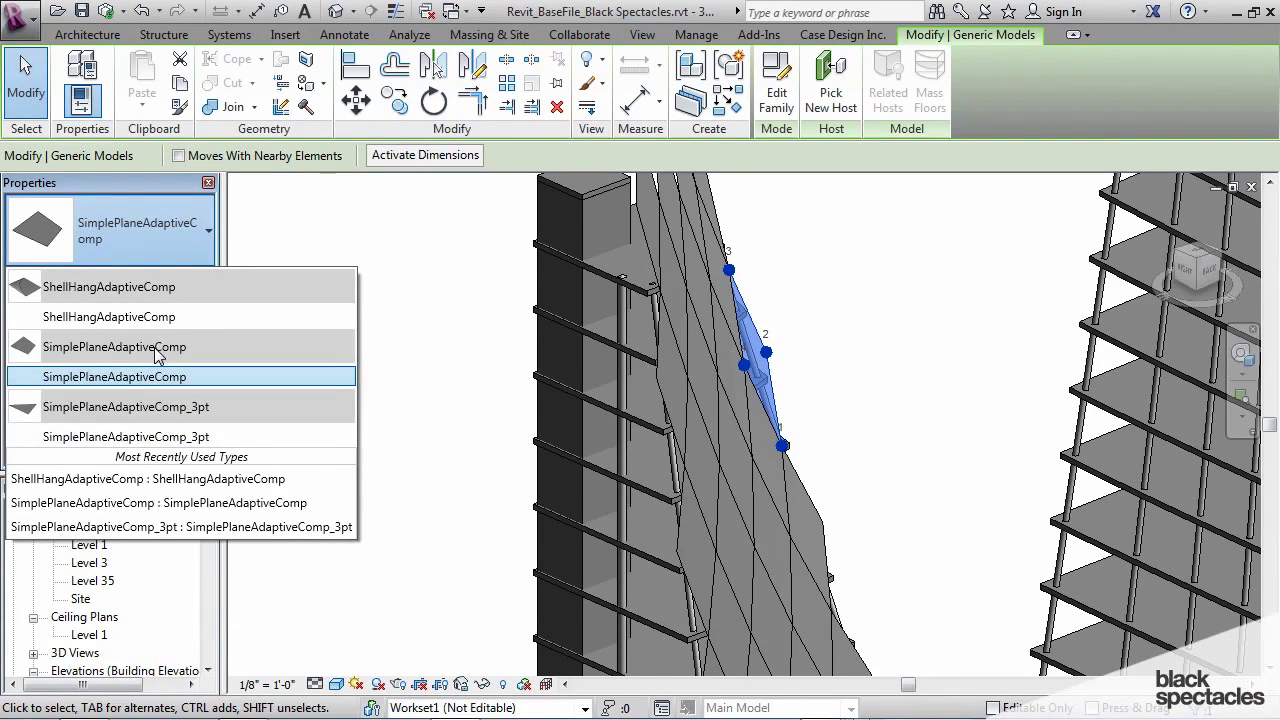
pyautogui.click(145, 318)
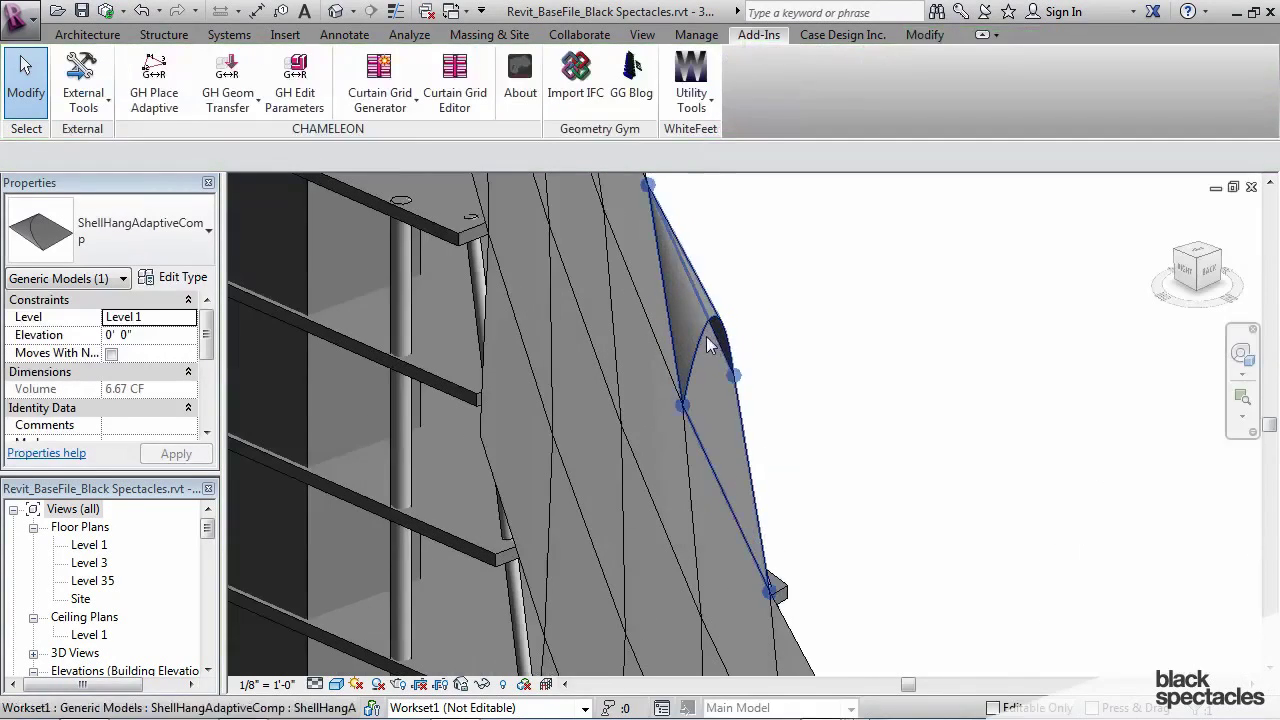
pyautogui.click(720, 415)
pyautogui.keyDown('shift'); pyautogui.moveTo(720, 415); pyautogui.dragTo(690, 392, button='middle'); pyautogui.keyUp('shift')
pyautogui.click(826, 365)
pyautogui.scroll(-5, 790, 365)
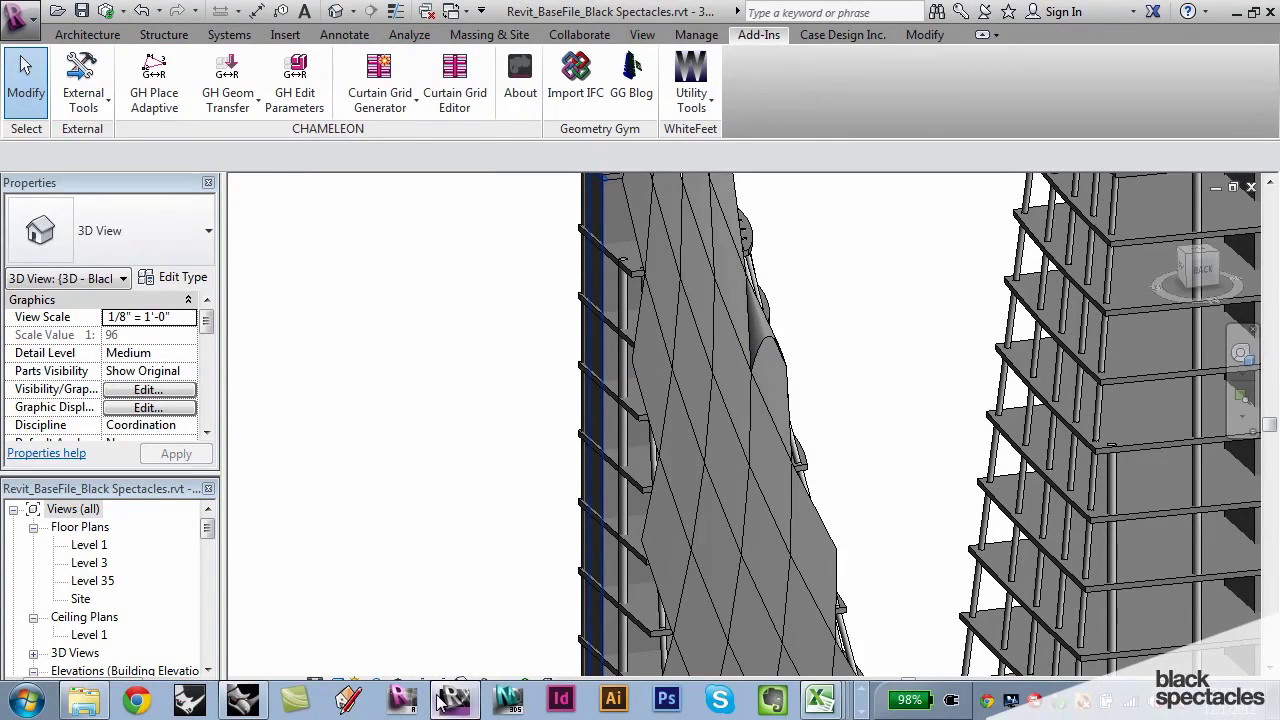
# Step: Switch to Grasshopper and duplicate the Control Points, Cull Index, 0 panel, Button and RevitAC chain below the original
pyautogui.moveTo(448, 702)
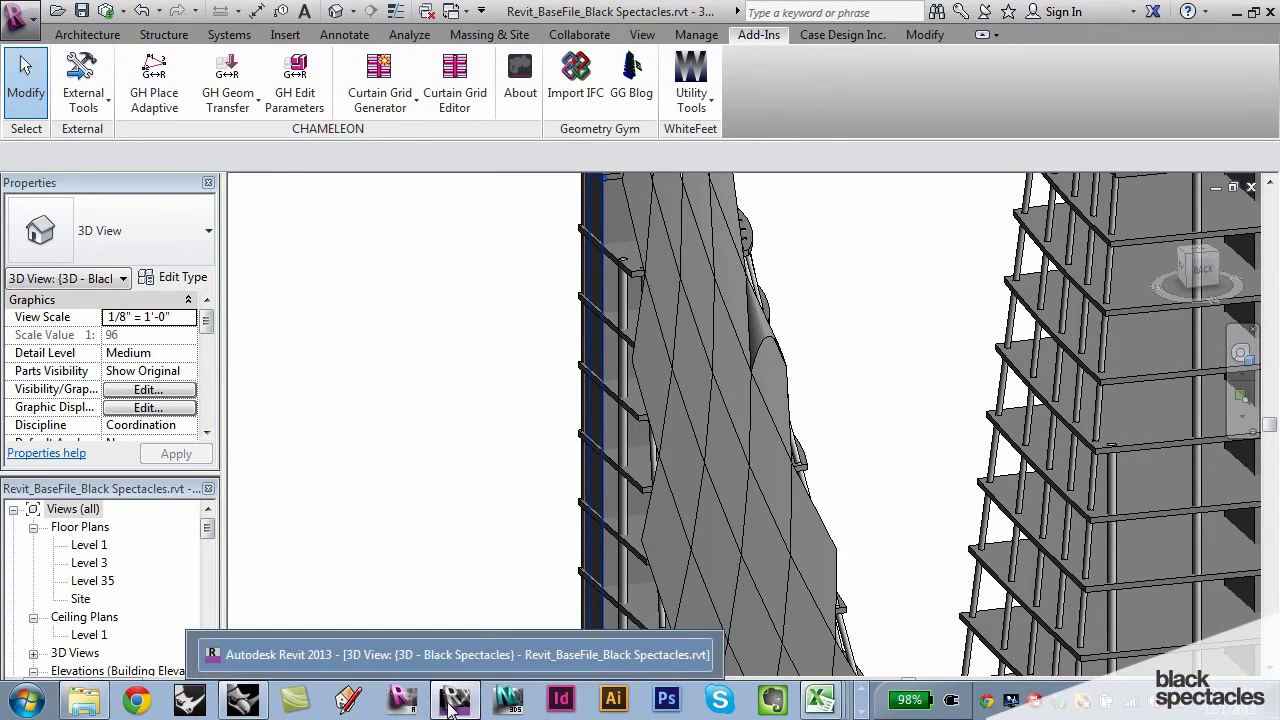
pyautogui.click(241, 700)
pyautogui.click(965, 482)
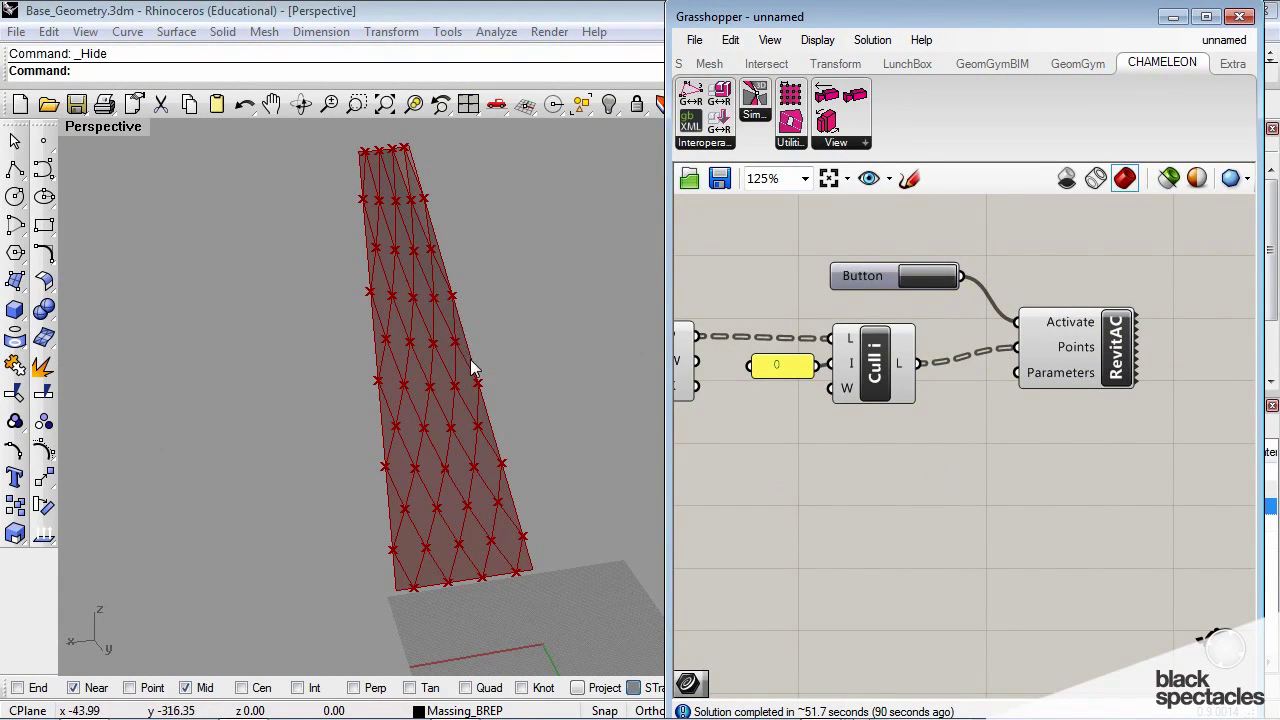
pyautogui.scroll(-3, 1166, 375)
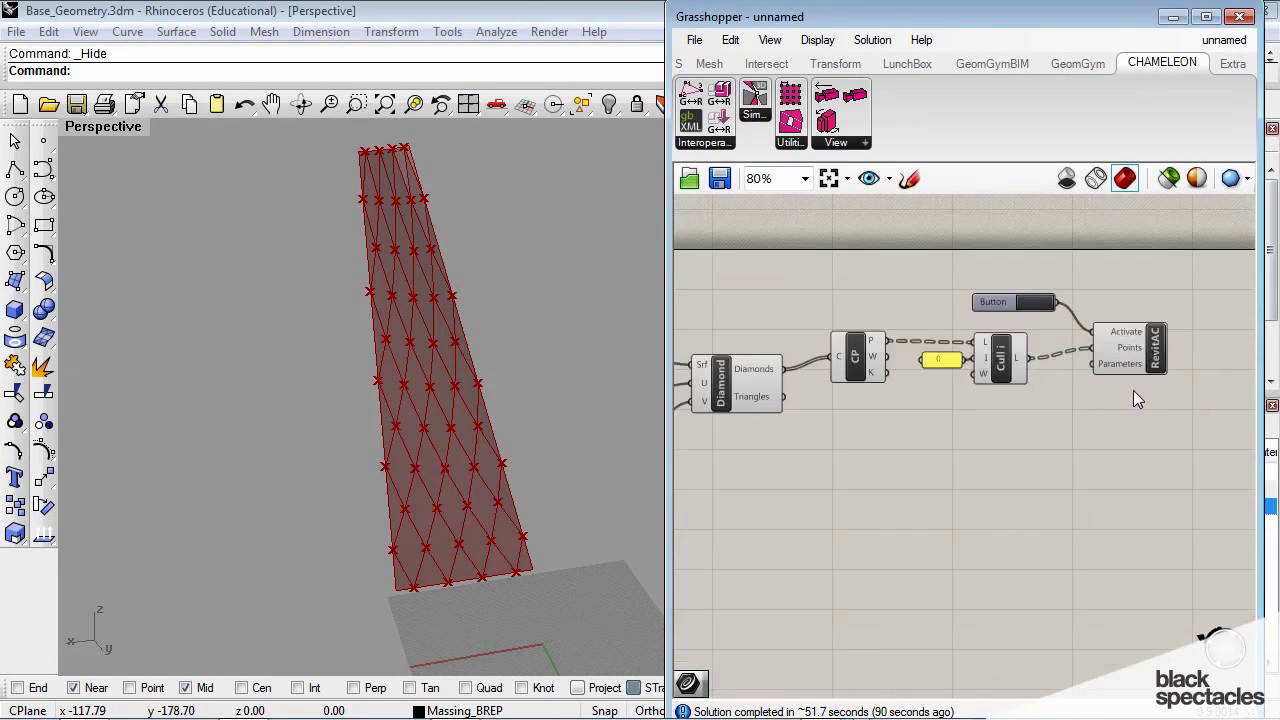
pyautogui.moveTo(1098, 396); pyautogui.dragTo(850, 288)
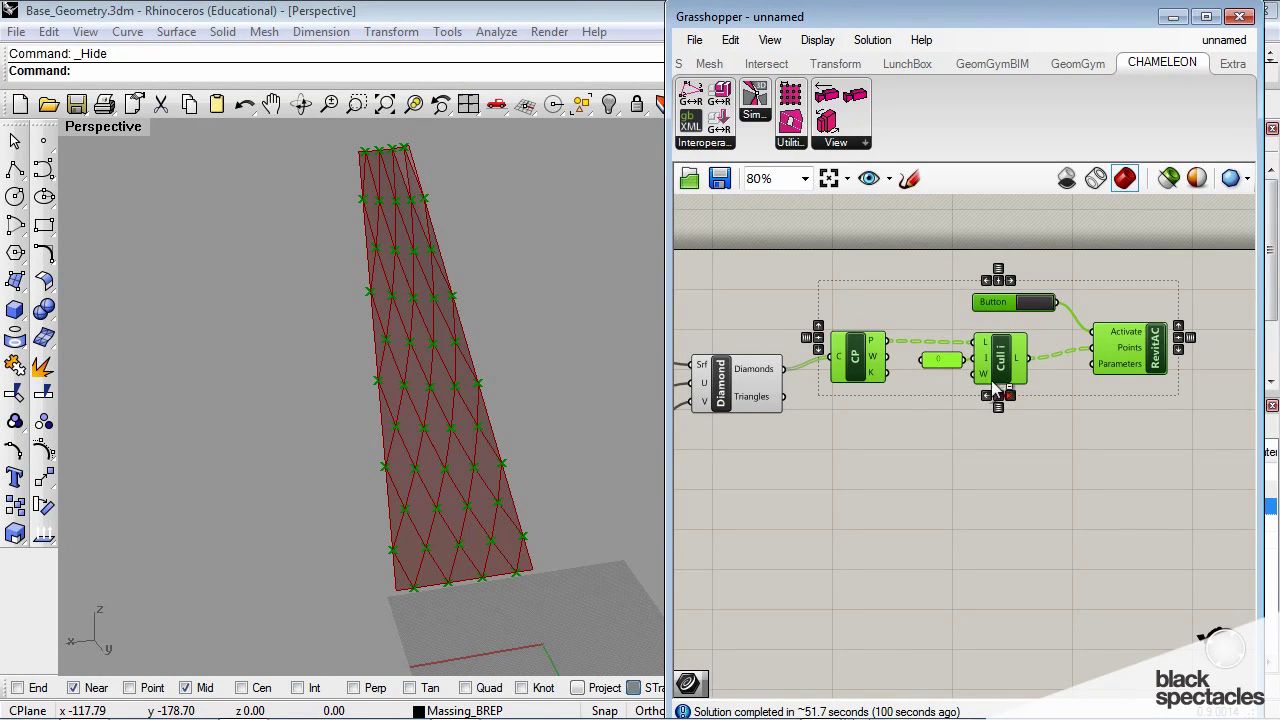
pyautogui.keyDown('alt'); pyautogui.moveTo(865, 337); pyautogui.dragTo(866, 469); pyautogui.keyUp('alt')
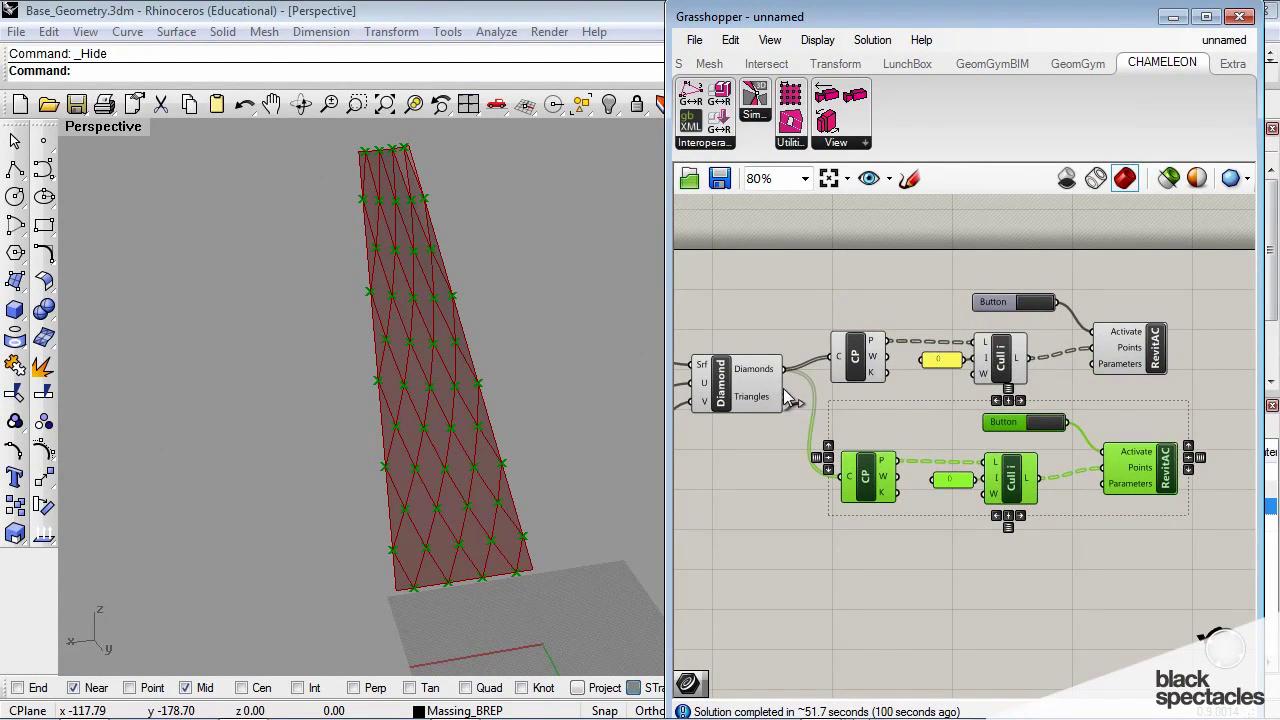
# Step: Wire the Diamond component's Triangles output into the copied Control Points component and trigger the copied Button
pyautogui.moveTo(785, 398); pyautogui.dragTo(840, 480)
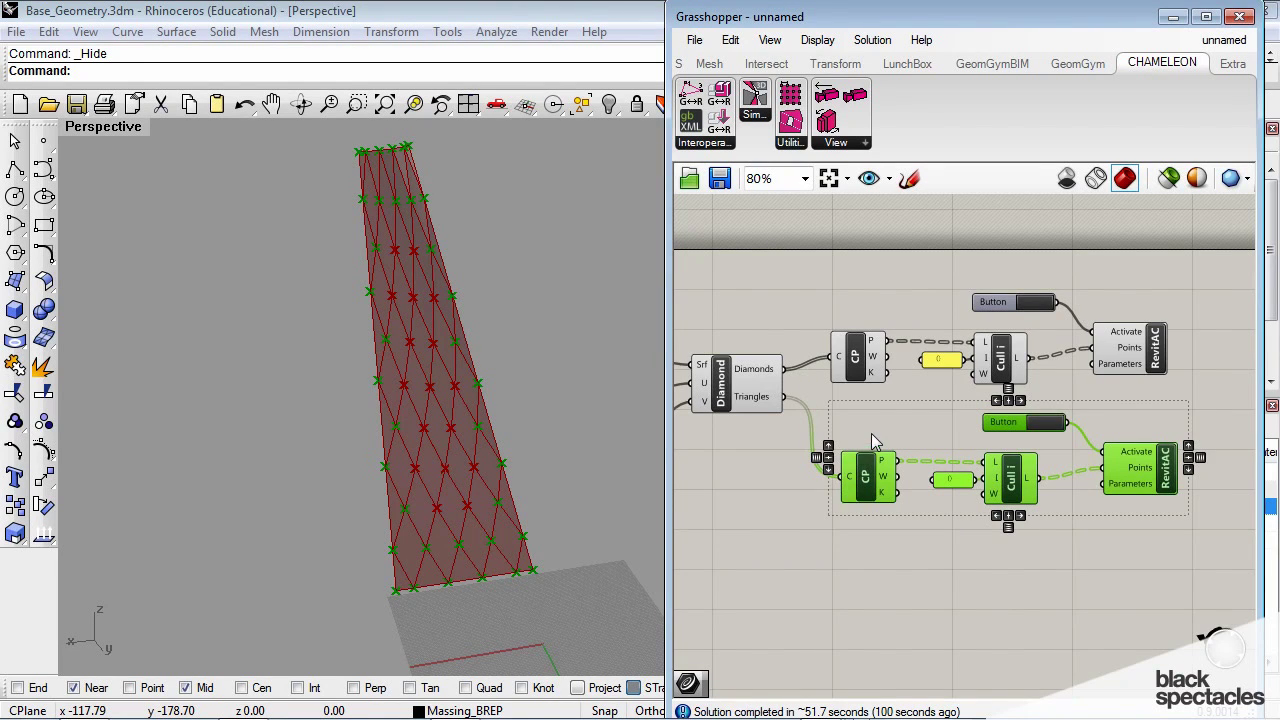
pyautogui.click(922, 539)
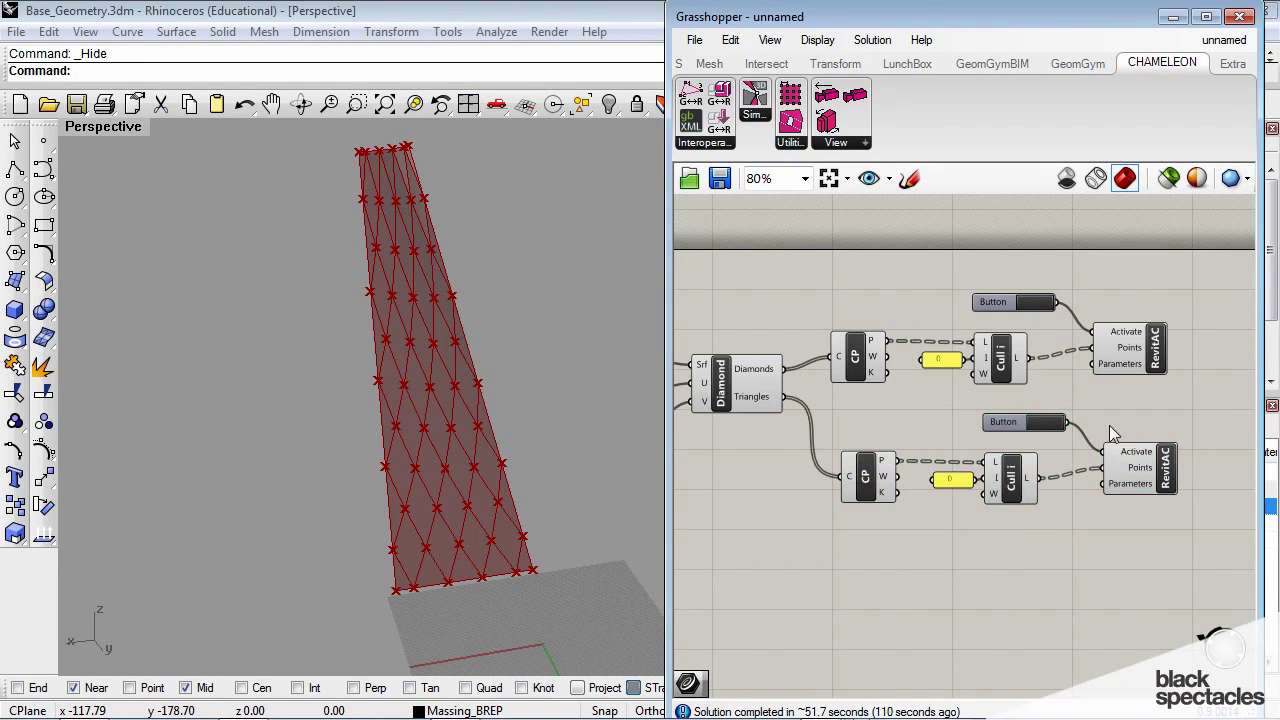
pyautogui.click(1052, 426)
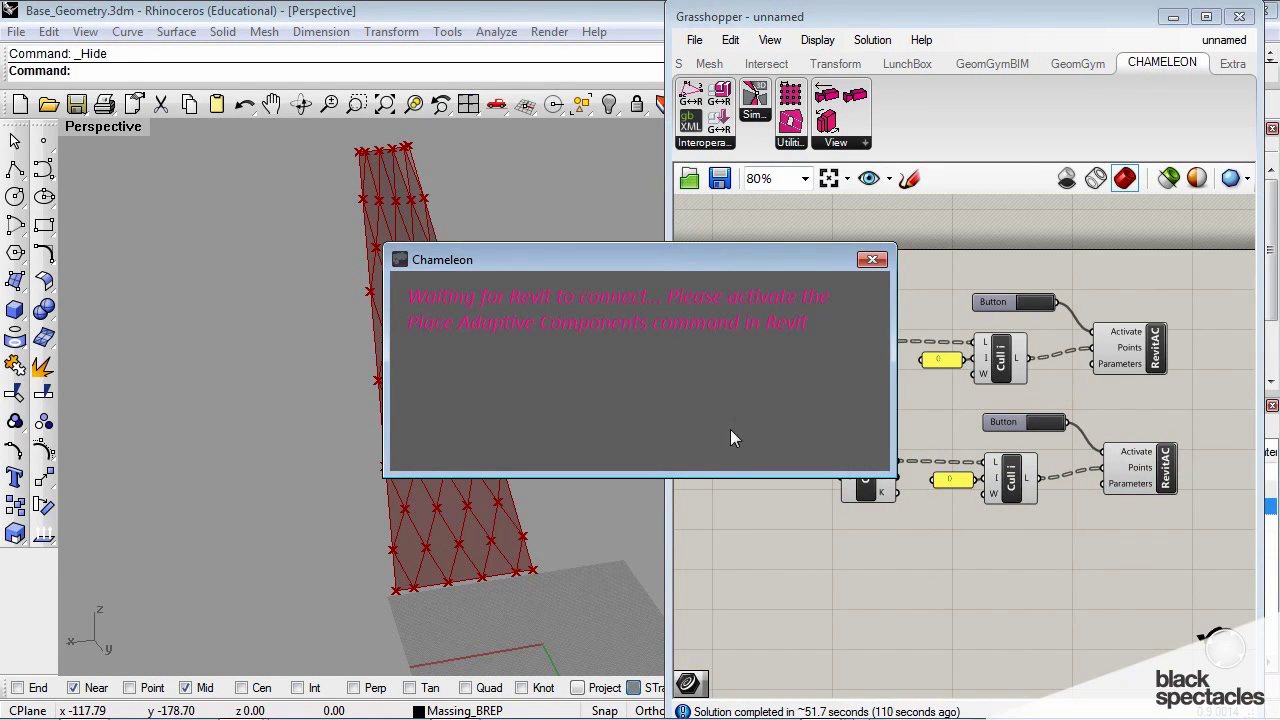
# Step: Switch to Revit and place the triangular panels with GH Place Adaptive, using the SimplePlaneAdaptiveComp_3pt family type
pyautogui.moveTo(630, 716)
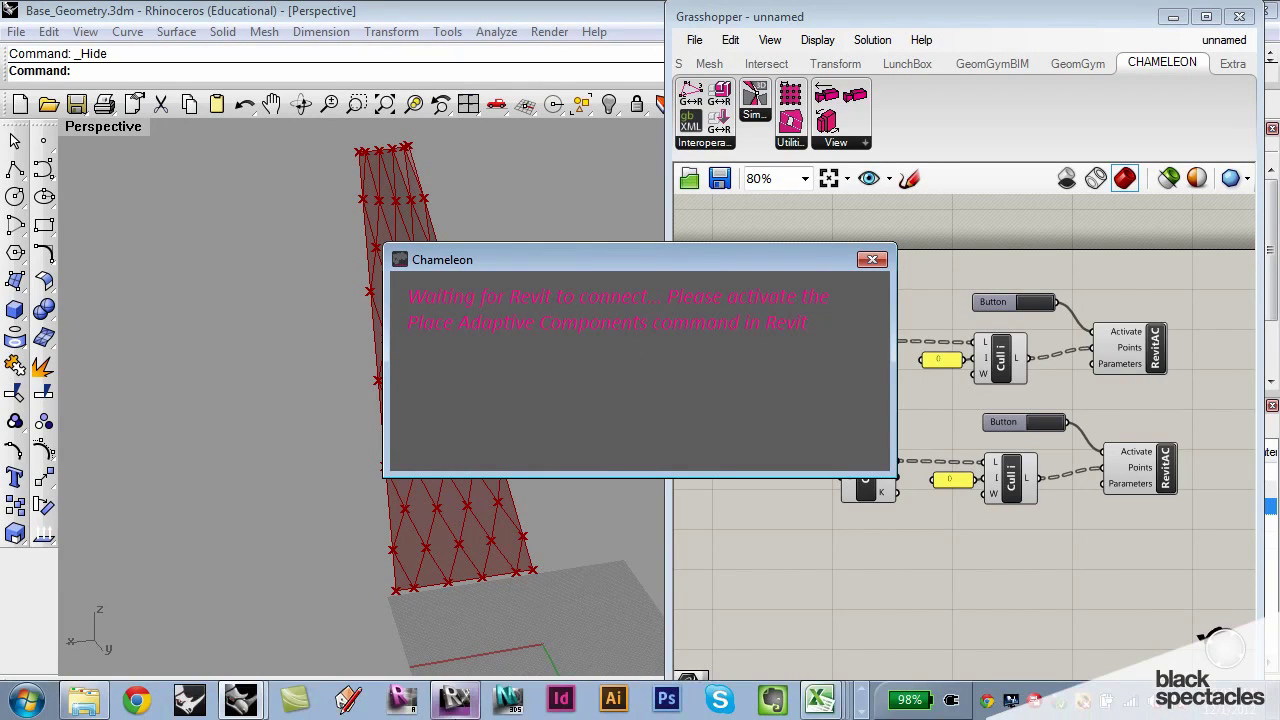
pyautogui.moveTo(456, 706)
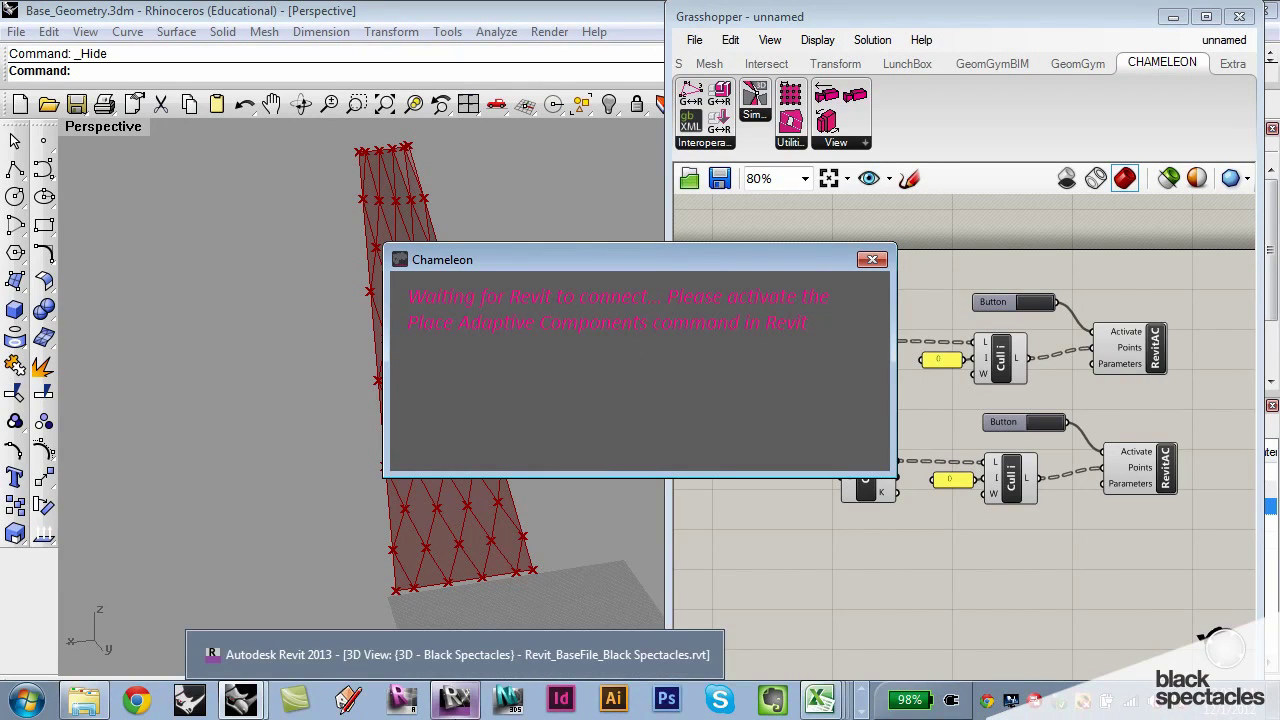
pyautogui.click(456, 700)
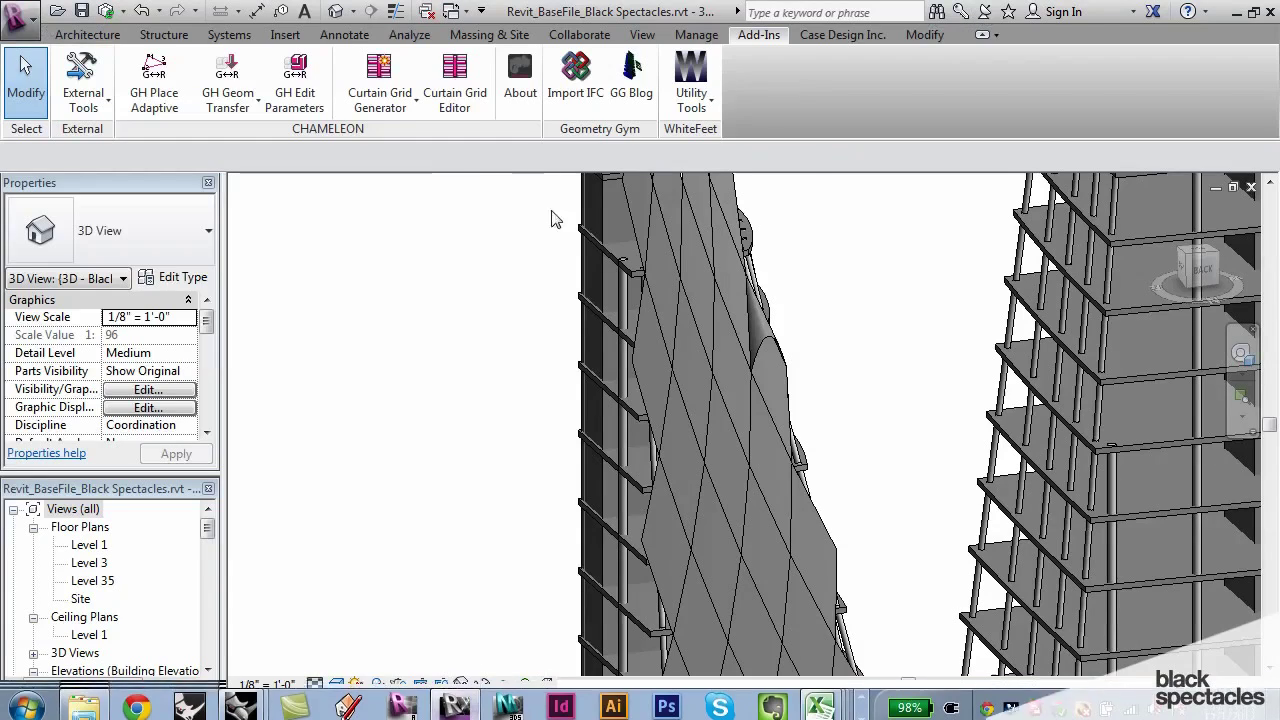
pyautogui.click(152, 75)
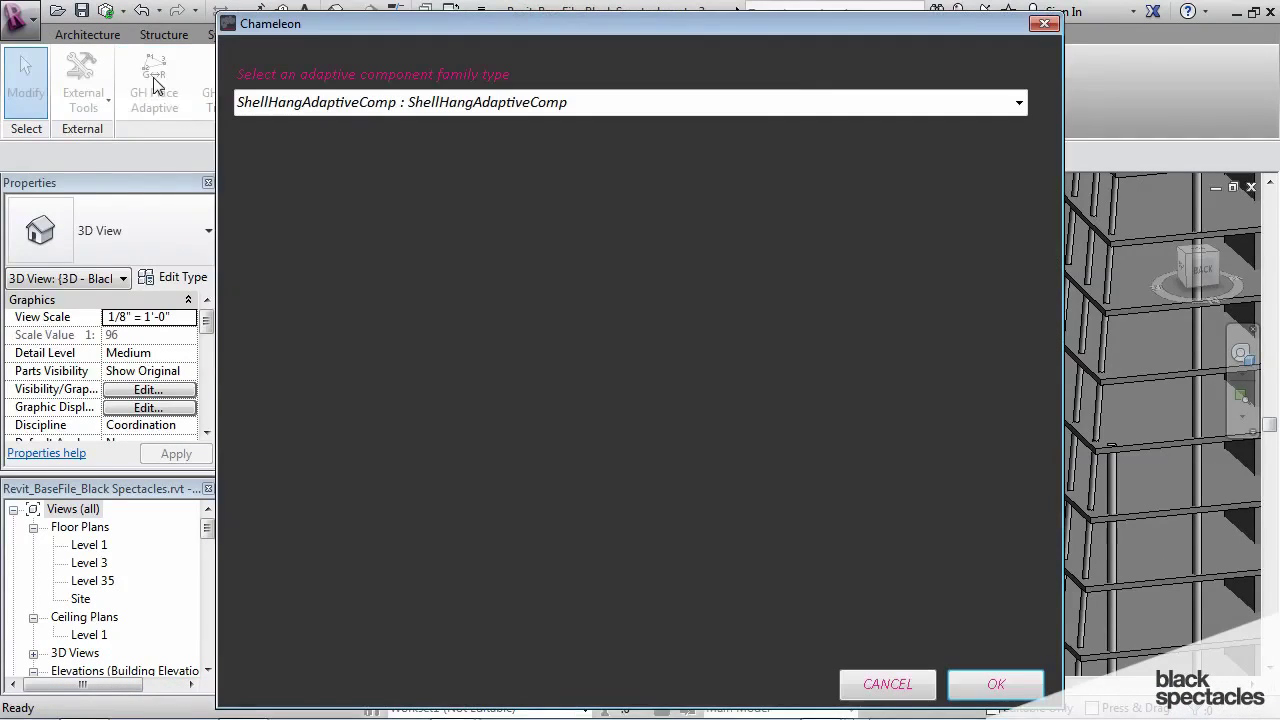
pyautogui.click(1019, 102)
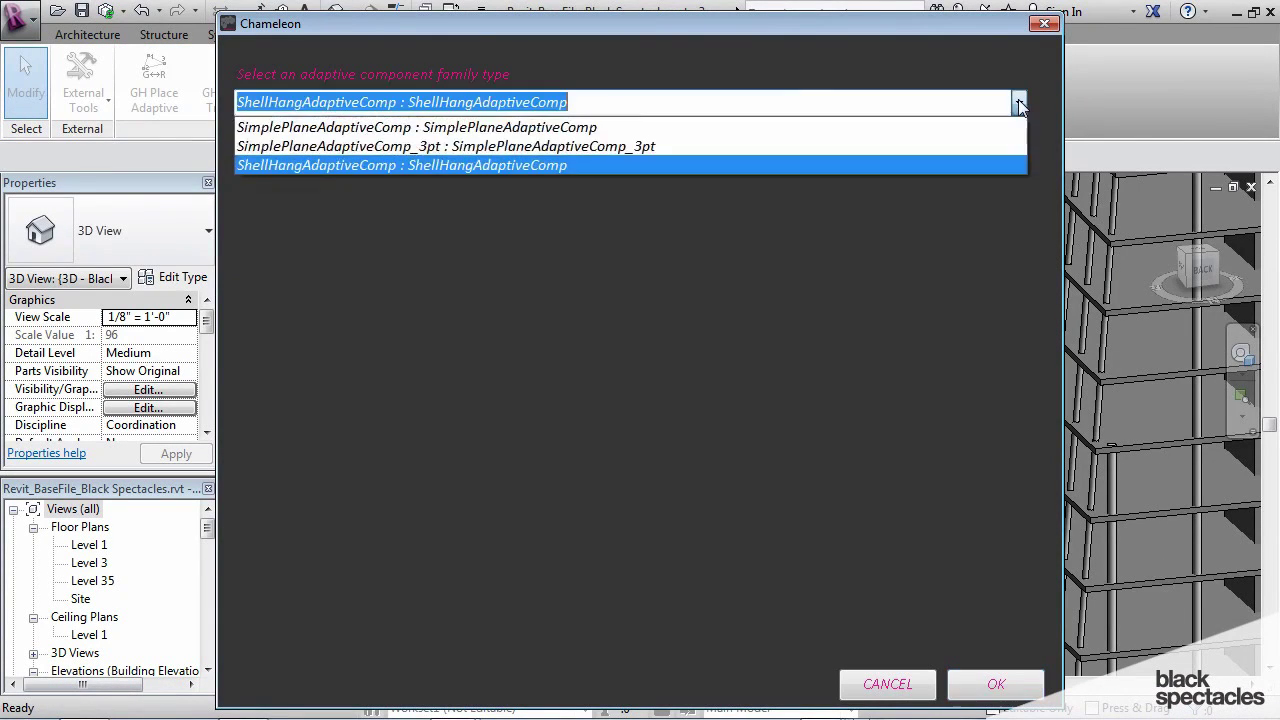
pyautogui.click(432, 147)
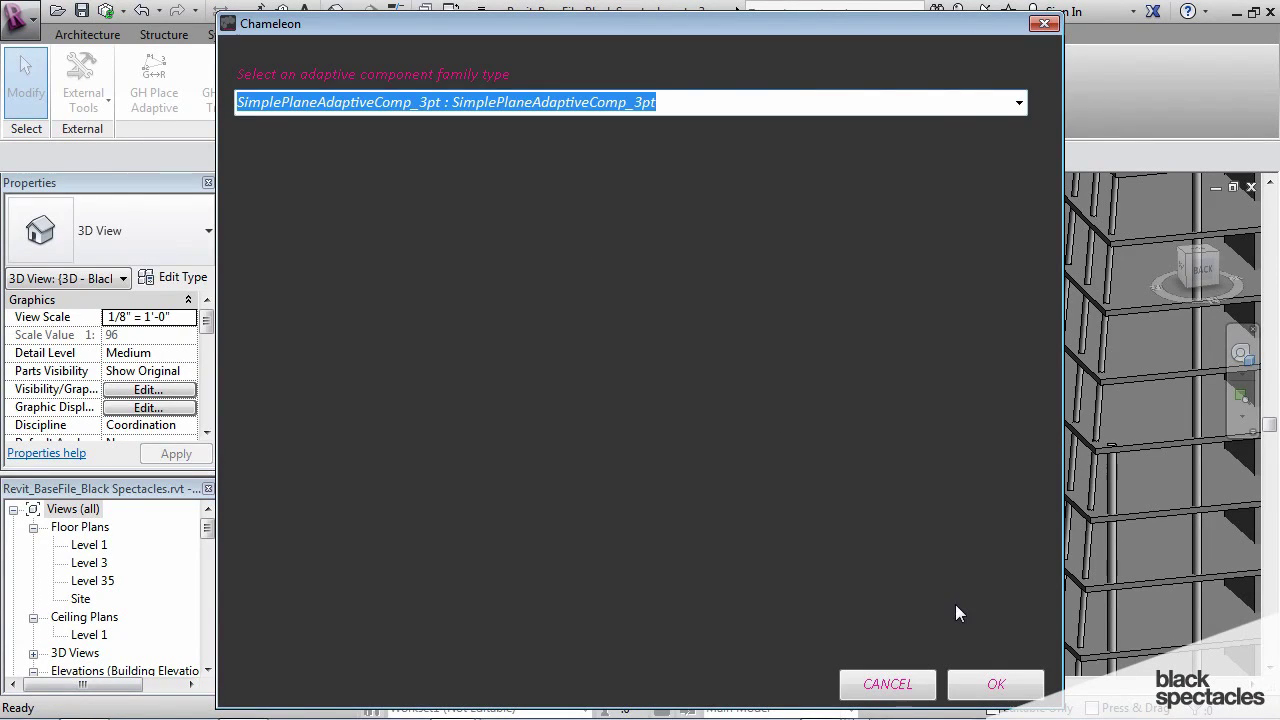
pyautogui.click(991, 684)
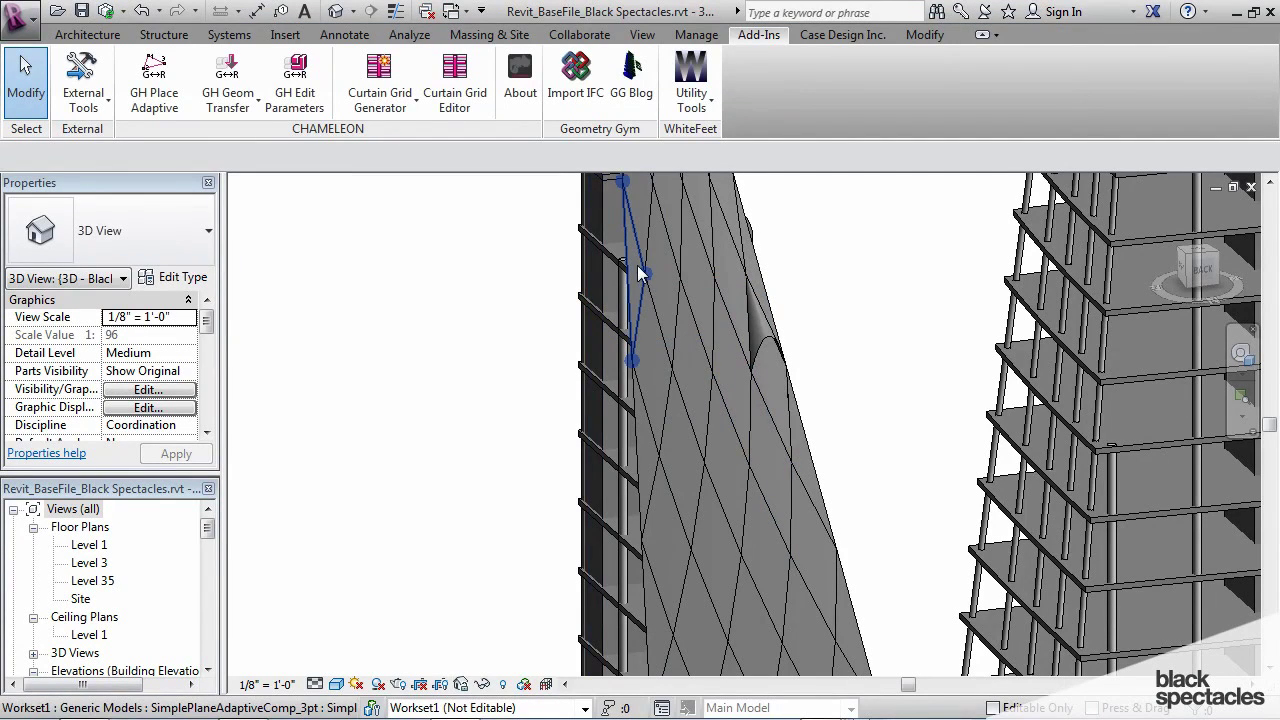
# Step: Select a triangular panel along the tower face's edge and examine how it fills the gap beside the diamonds
pyautogui.click(643, 281)
pyautogui.keyDown('shift'); pyautogui.moveTo(666, 294); pyautogui.dragTo(662, 279, button='middle'); pyautogui.keyUp('shift')
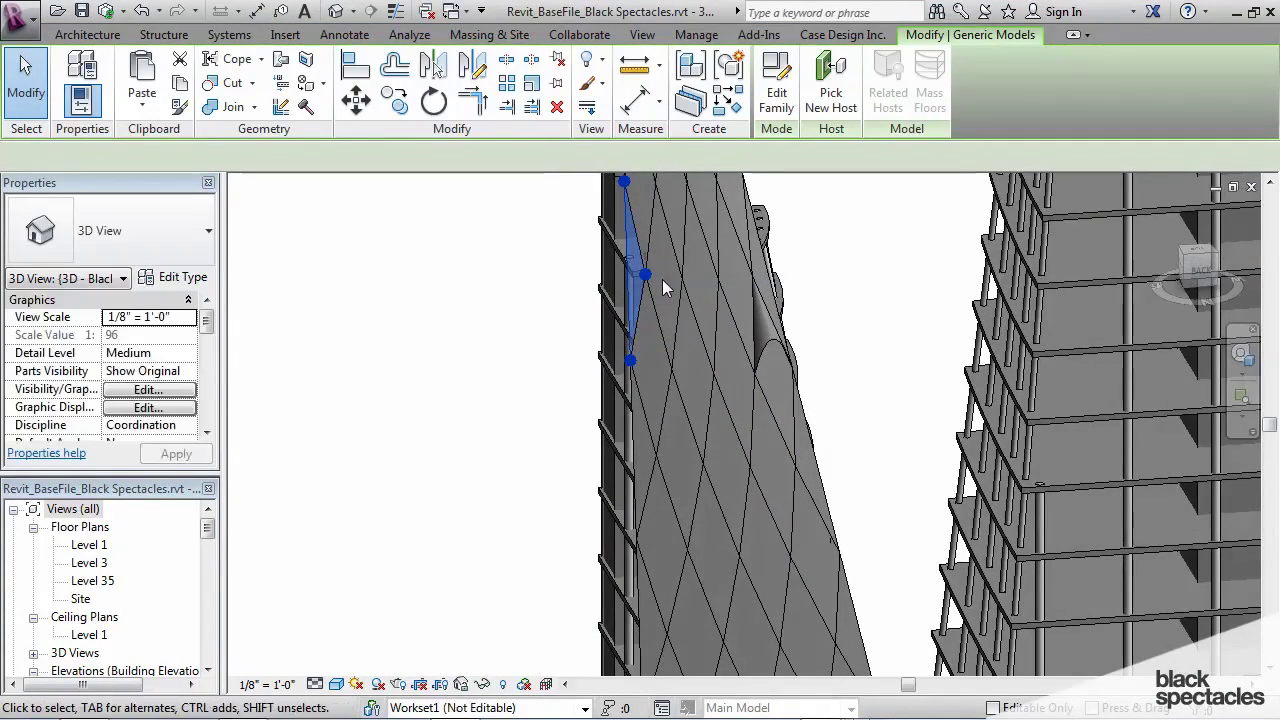
pyautogui.keyDown('shift'); pyautogui.moveTo(655, 415); pyautogui.dragTo(702, 416, button='middle'); pyautogui.keyUp('shift')
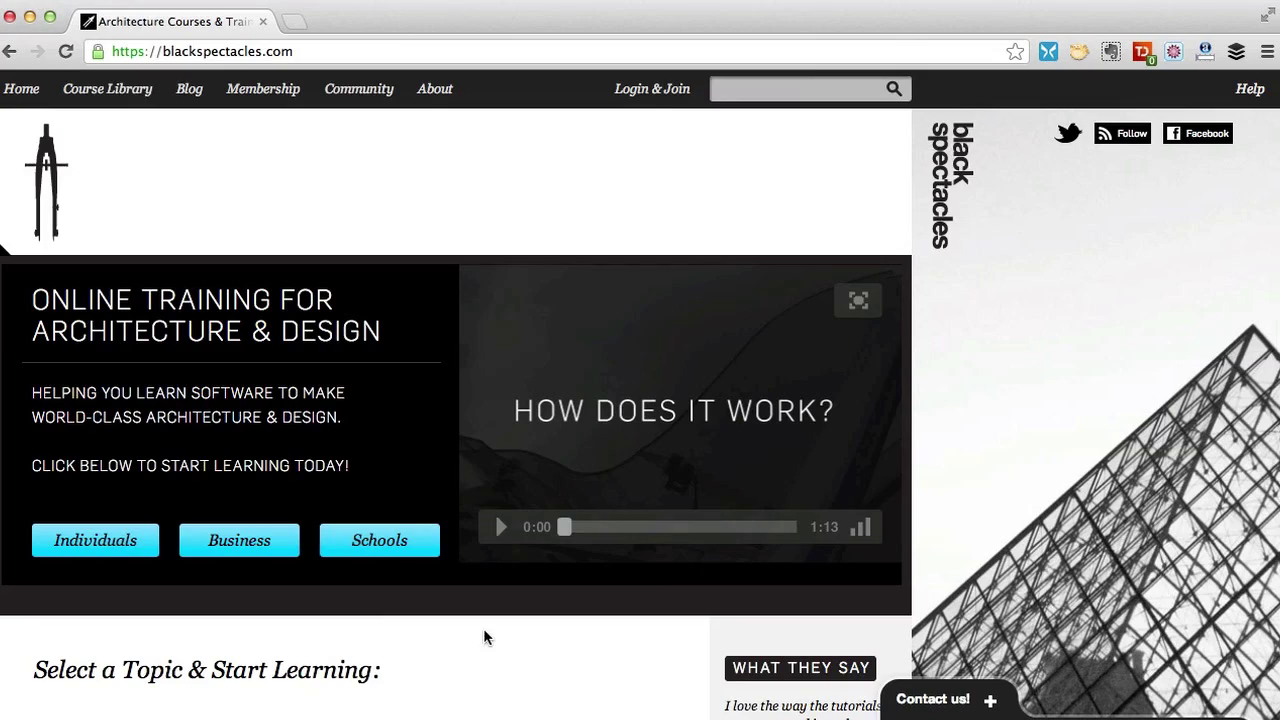
# Step: On the Black Spectacles website, open the Photoshop topic's course "Rendering Production Pt 3: Post Production in After Effects & Photoshop"
pyautogui.scroll(-5, 483, 628)
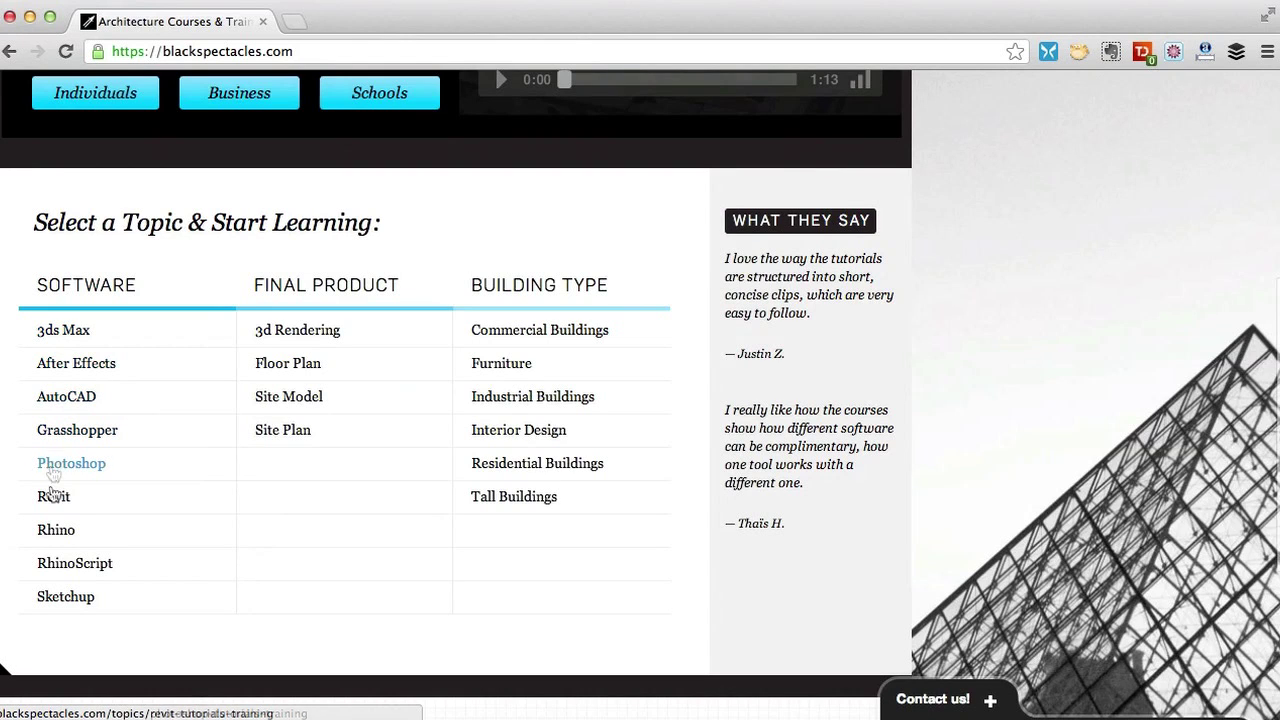
pyautogui.click(82, 466)
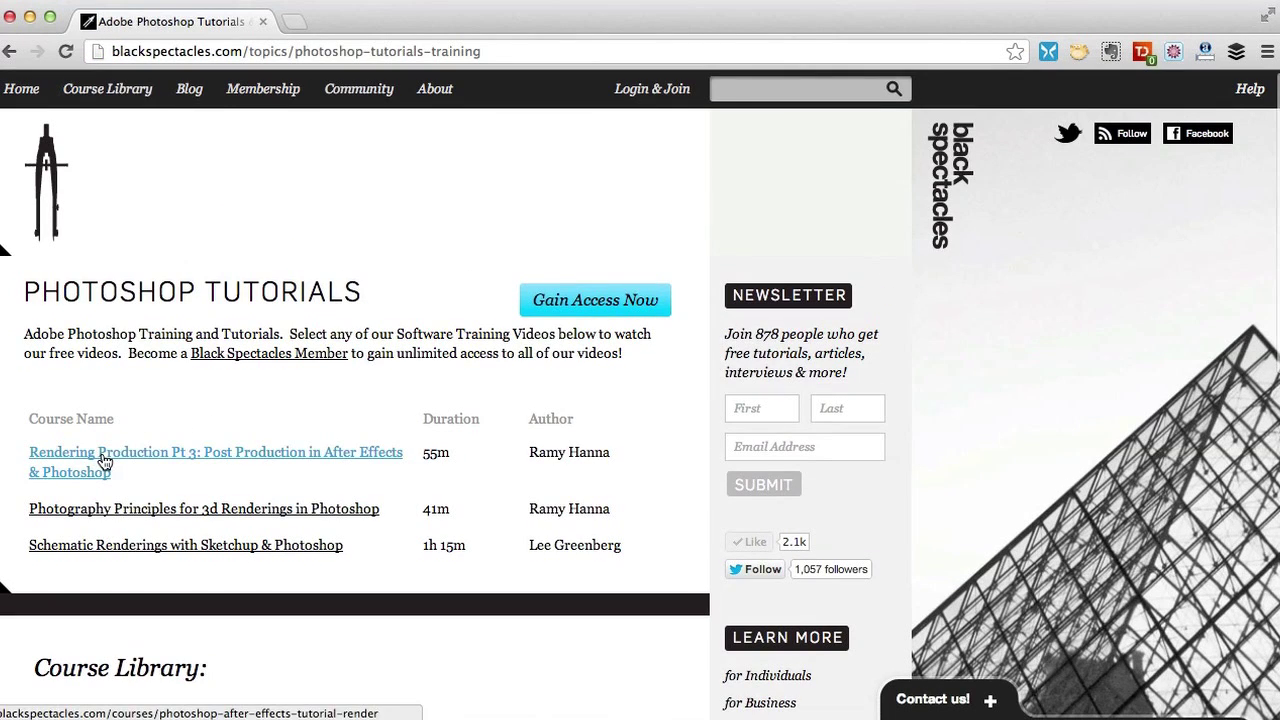
pyautogui.click(104, 460)
# Step: Browse the course's chapter list and open the free video "Bringing the Passes into Photoshop"
pyautogui.scroll(-3, 371, 415)
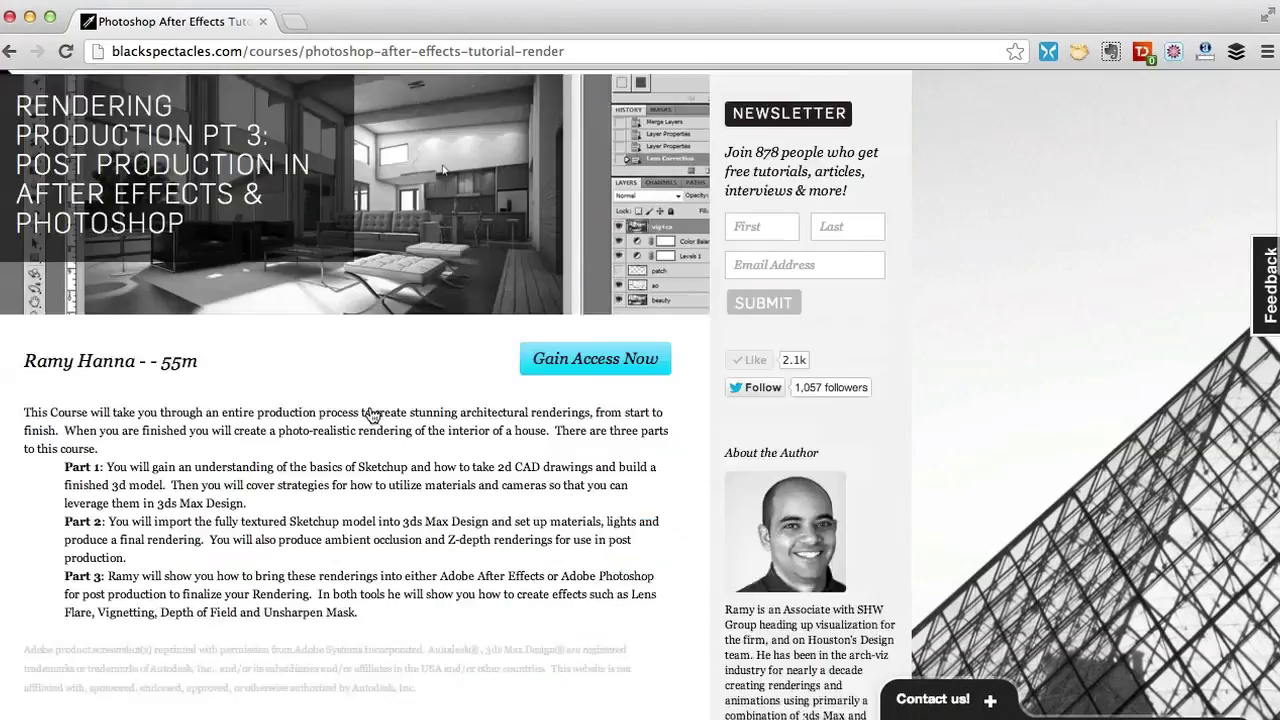
pyautogui.scroll(-10, 371, 415)
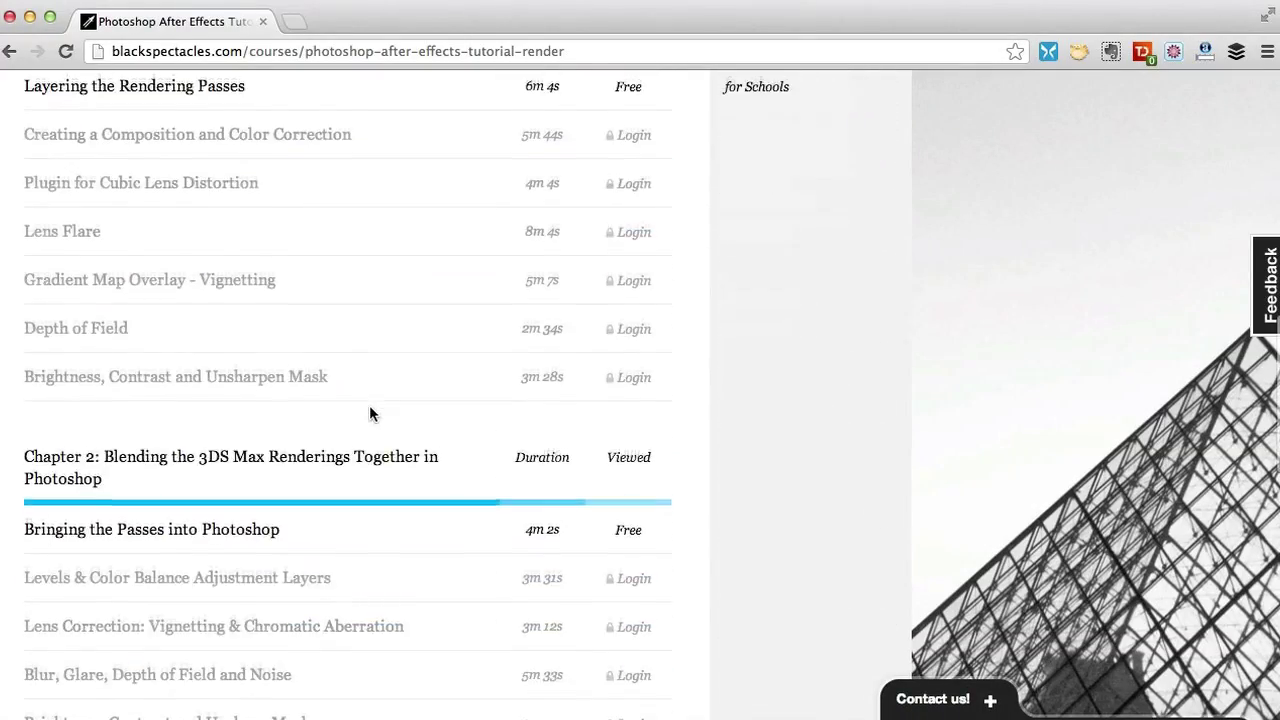
pyautogui.scroll(-4, 370, 413)
pyautogui.scroll(1, 370, 413)
pyautogui.click(223, 364)
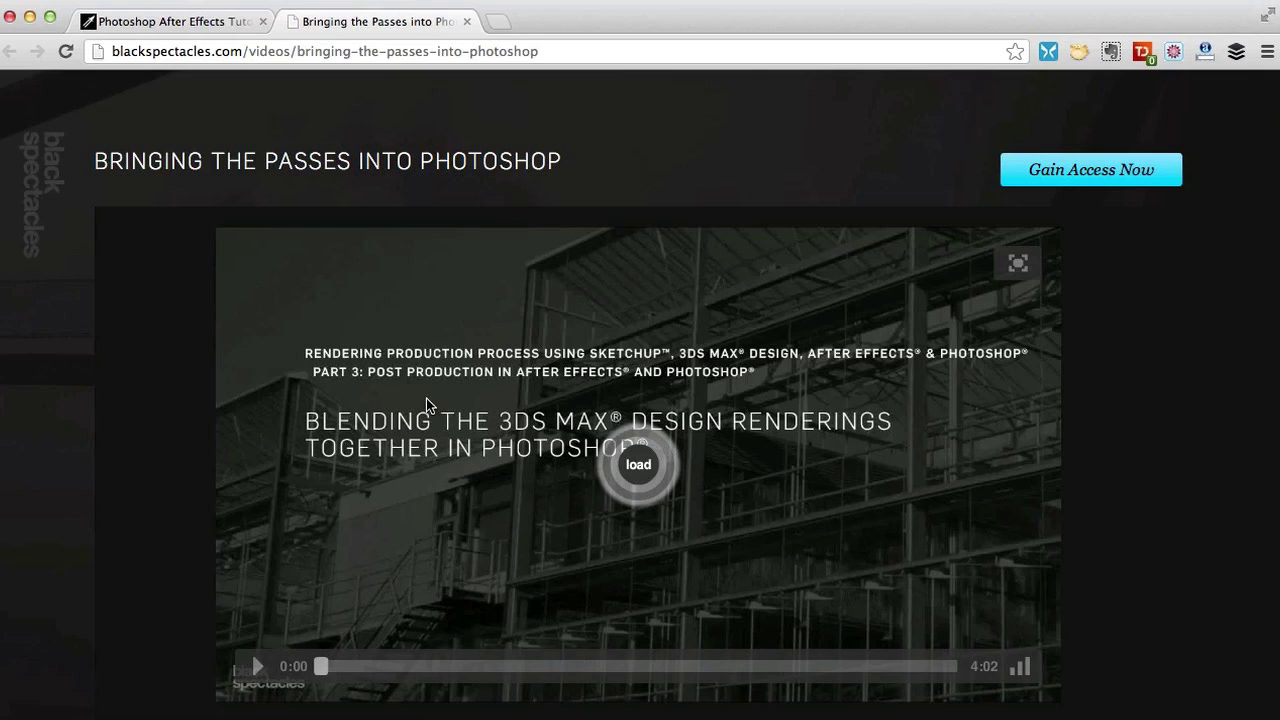
pyautogui.scroll(-1, 1177, 414)
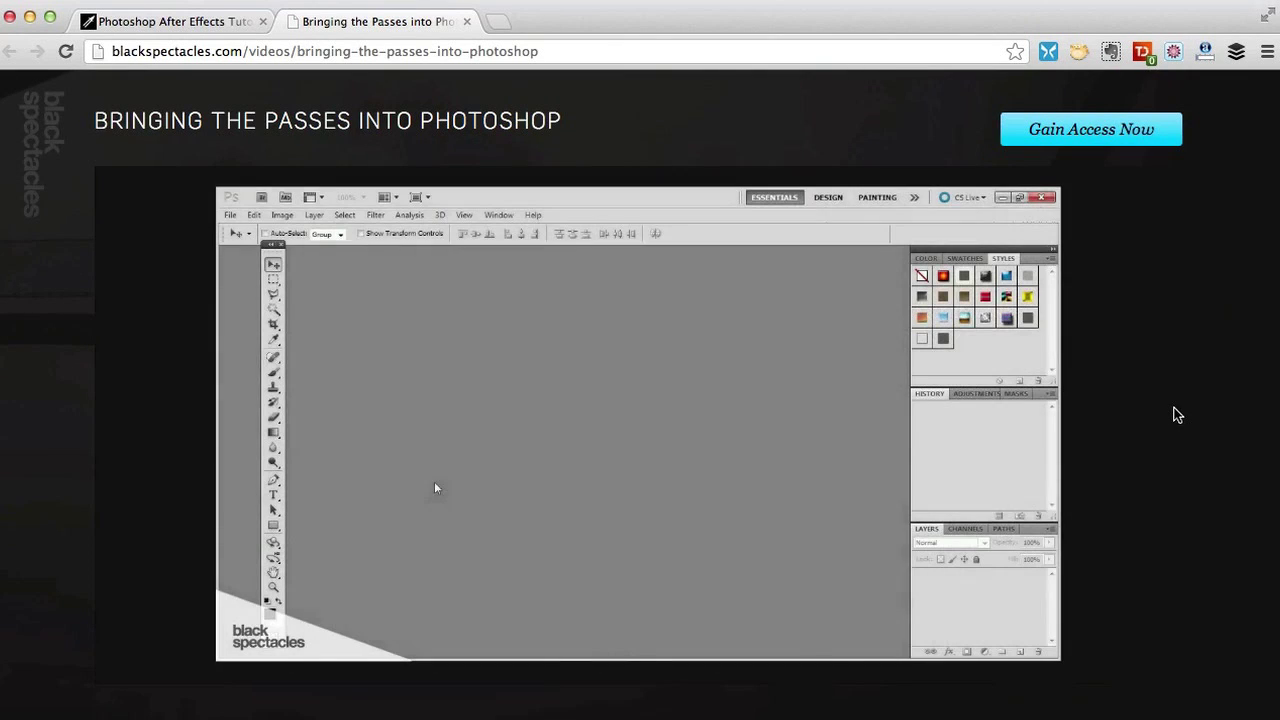